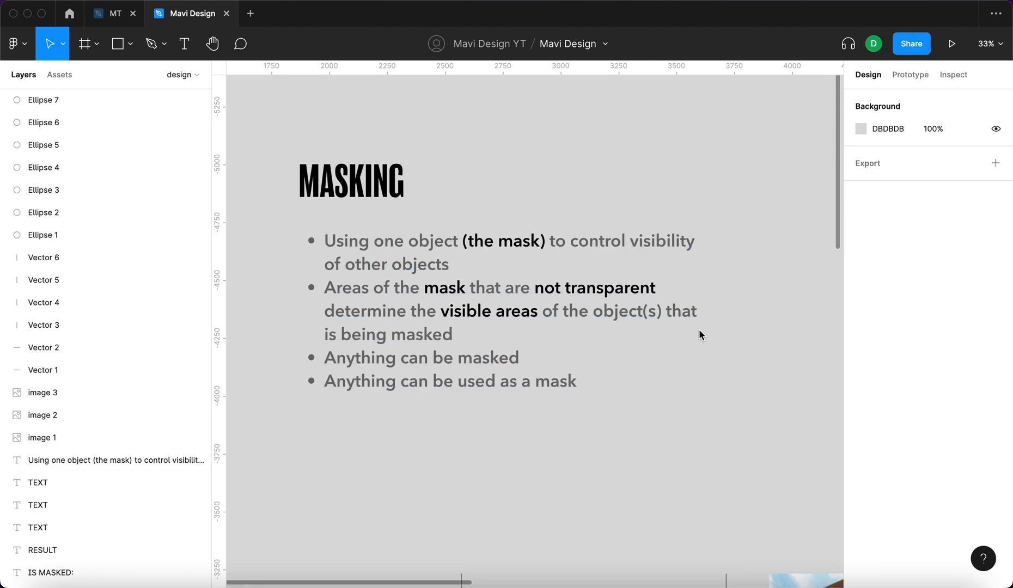
Examine the masking notes and the first example column's mask text and building image
{"action": "scroll", "coordinate": [267, 363], "scroll_direction": "up", "scroll_amount": 3}
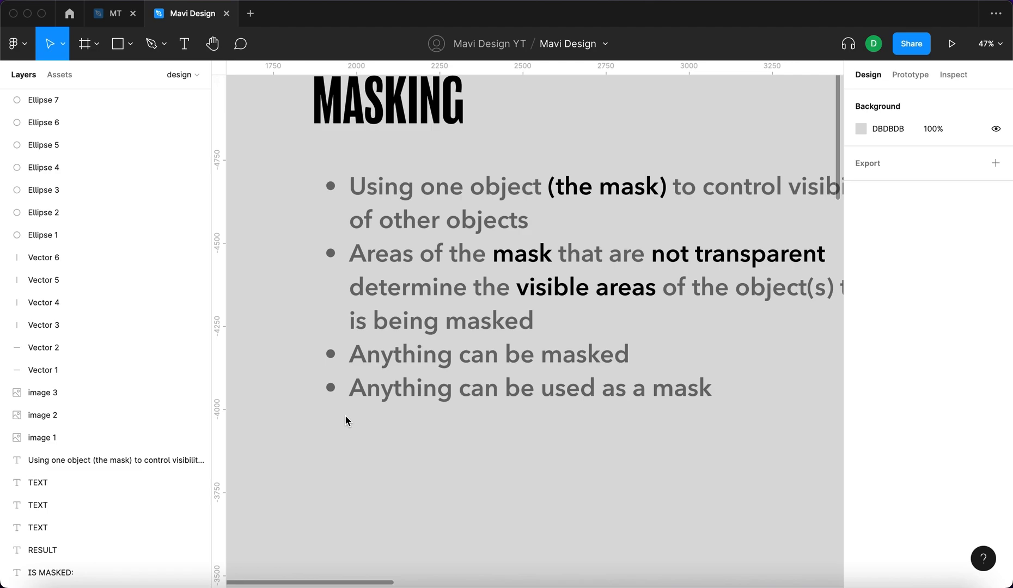
{"action": "scroll", "coordinate": [346, 421], "scroll_direction": "down", "scroll_amount": 3}
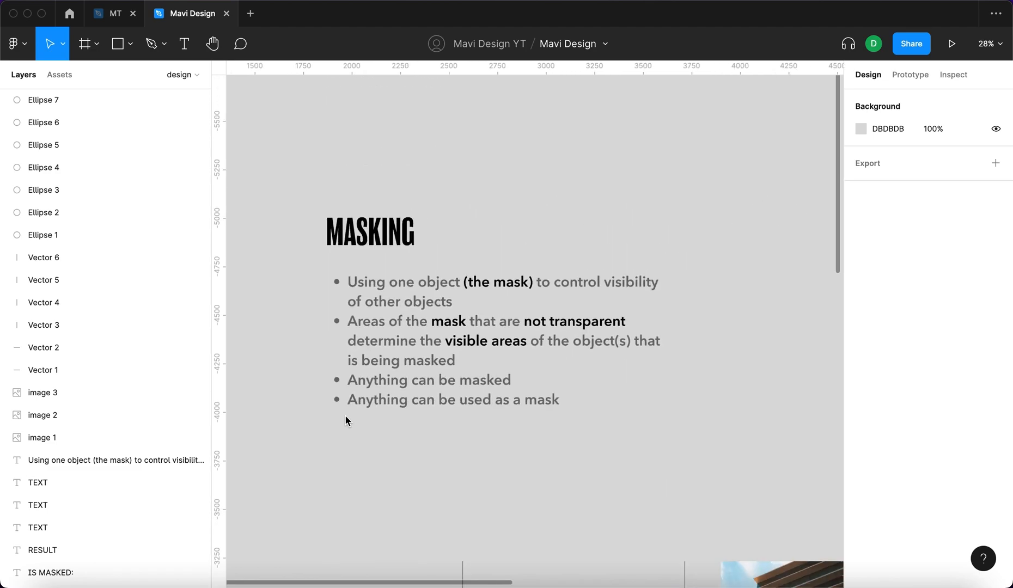
{"action": "scroll", "coordinate": [346, 418], "scroll_direction": "down", "scroll_amount": 5}
{"action": "scroll", "coordinate": [346, 418], "scroll_direction": "down", "scroll_amount": 3}
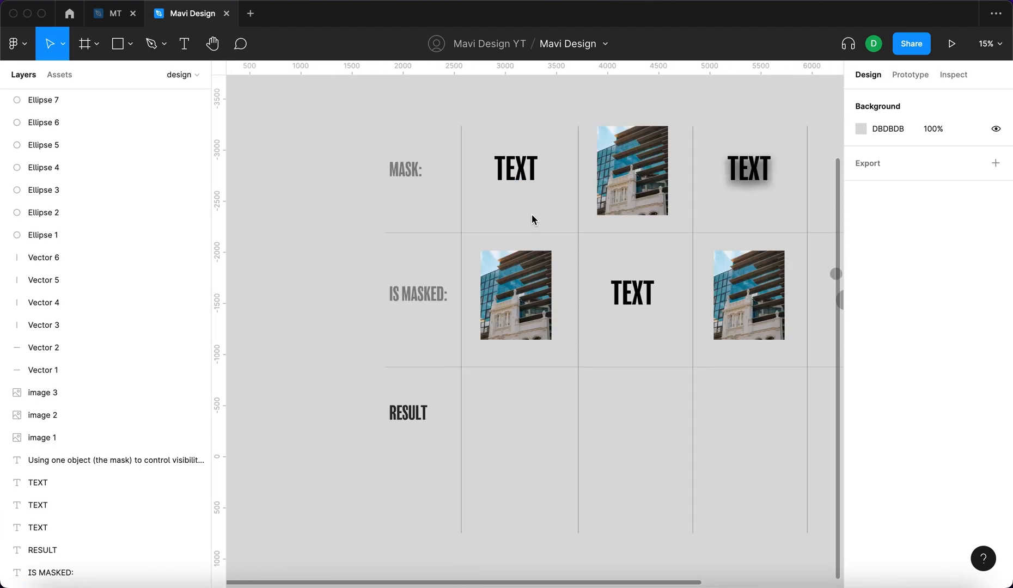
{"action": "left_click", "coordinate": [522, 182]}
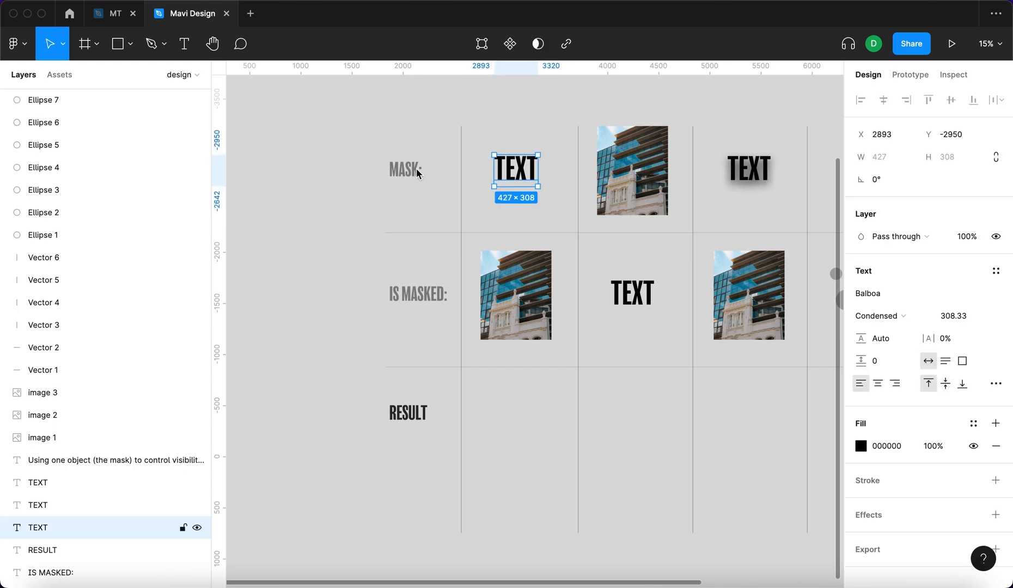
{"action": "left_click", "coordinate": [530, 315]}
{"action": "scroll", "coordinate": [527, 303], "scroll_direction": "up", "scroll_amount": 4}
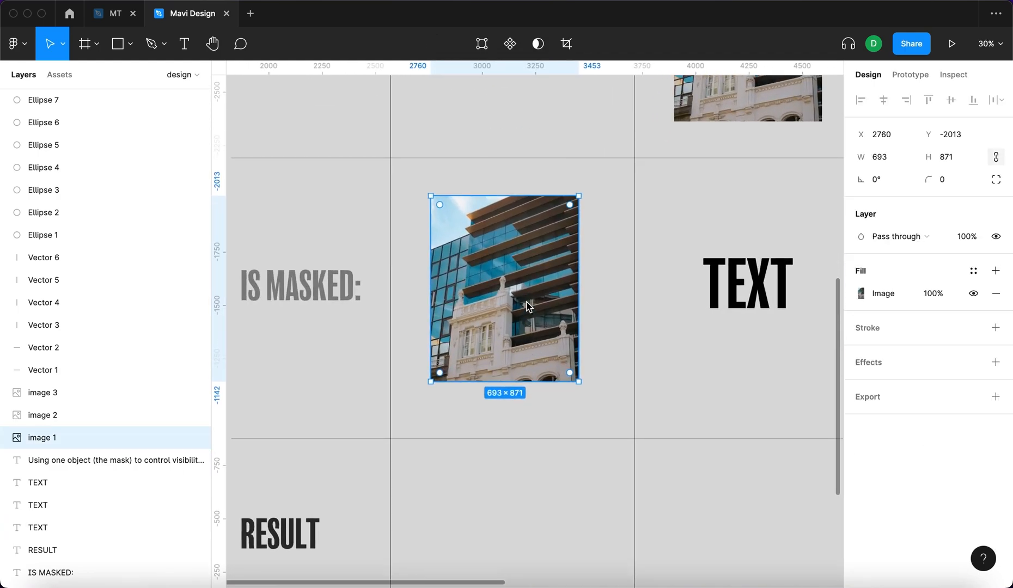
{"action": "scroll", "coordinate": [526, 302], "scroll_direction": "left", "scroll_amount": 3}
{"action": "left_click", "coordinate": [527, 302]}
{"action": "scroll", "coordinate": [527, 302], "scroll_direction": "down", "scroll_amount": 3}
Duplicate the first column's building image and TEXT into the first cell of the Result row, with the text positioned over the image
{"action": "left_click", "coordinate": [627, 283]}
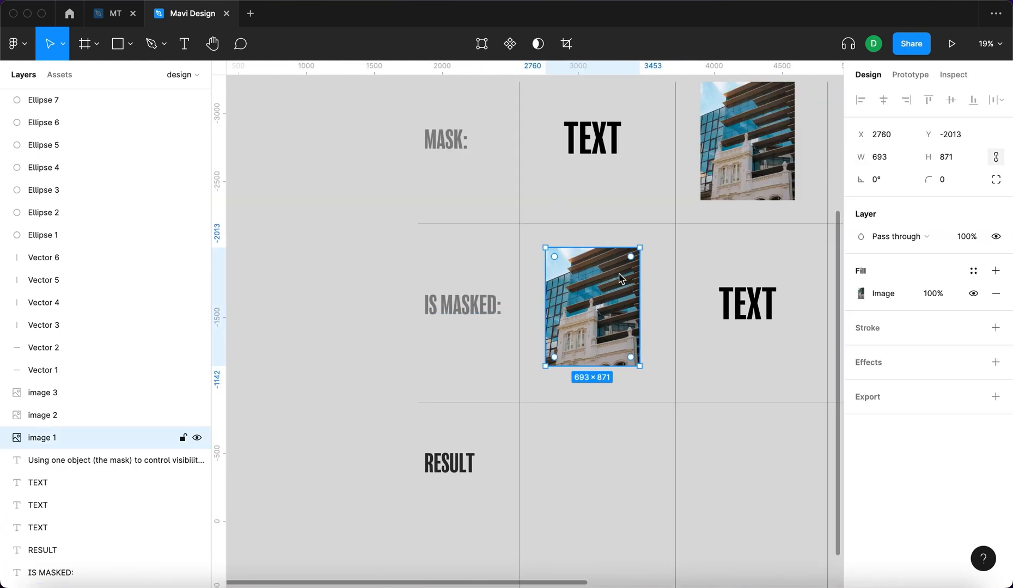
{"action": "left_click", "coordinate": [594, 152], "text": "shift"}
{"action": "scroll", "coordinate": [599, 152], "scroll_direction": "down", "scroll_amount": 3}
{"action": "left_click_drag", "start_coordinate": [616, 153], "coordinate": [643, 359]}
{"action": "left_click", "coordinate": [651, 378]}
{"action": "scroll", "coordinate": [681, 398], "scroll_direction": "up", "scroll_amount": 2}
{"action": "left_click_drag", "start_coordinate": [584, 486], "coordinate": [588, 367]}
{"action": "key", "text": "Escape"}
Arrange the two copies in the first Result cell so the TEXT layer sits directly beneath the building image
{"action": "scroll", "coordinate": [588, 333], "scroll_direction": "up", "scroll_amount": 5}
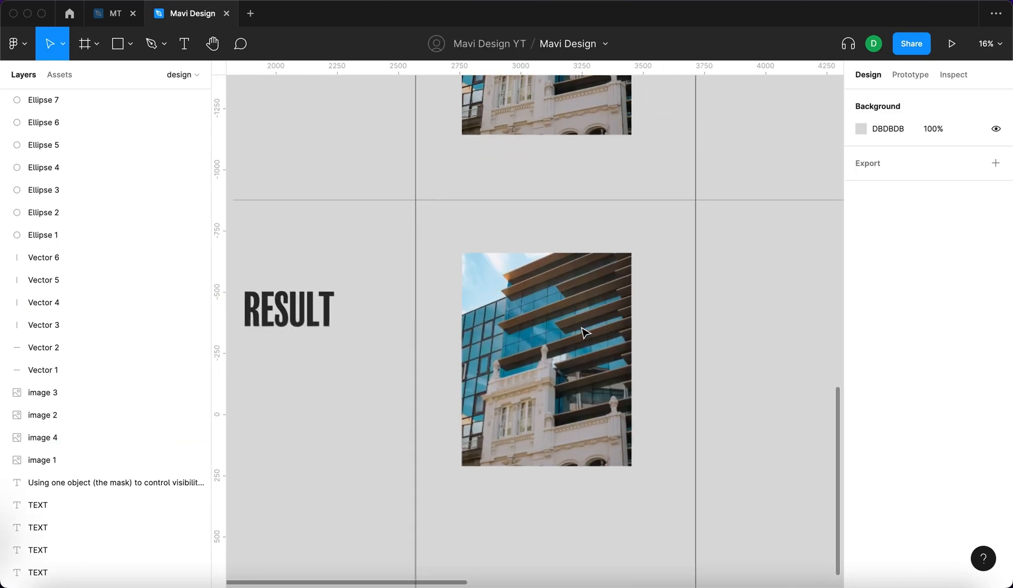
{"action": "left_click_drag", "start_coordinate": [677, 389], "coordinate": [476, 269]}
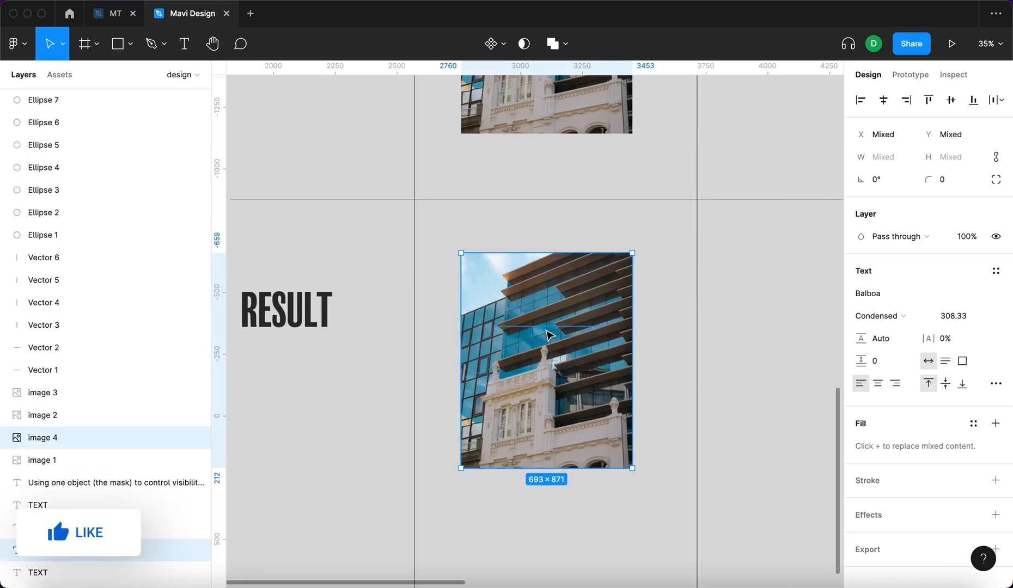
{"action": "scroll", "coordinate": [640, 294], "scroll_direction": "left", "scroll_amount": 2}
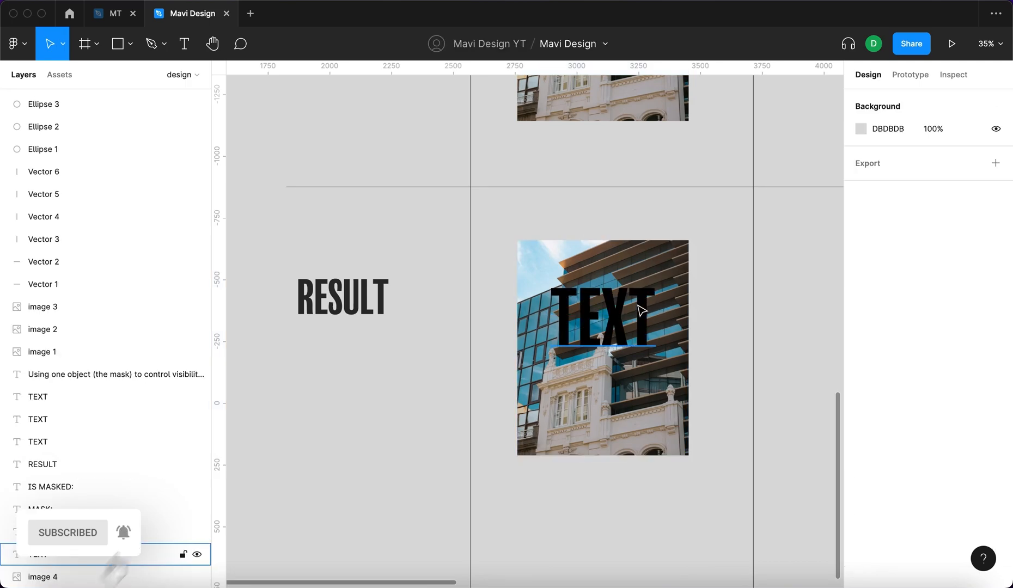
{"action": "left_click", "coordinate": [639, 306]}
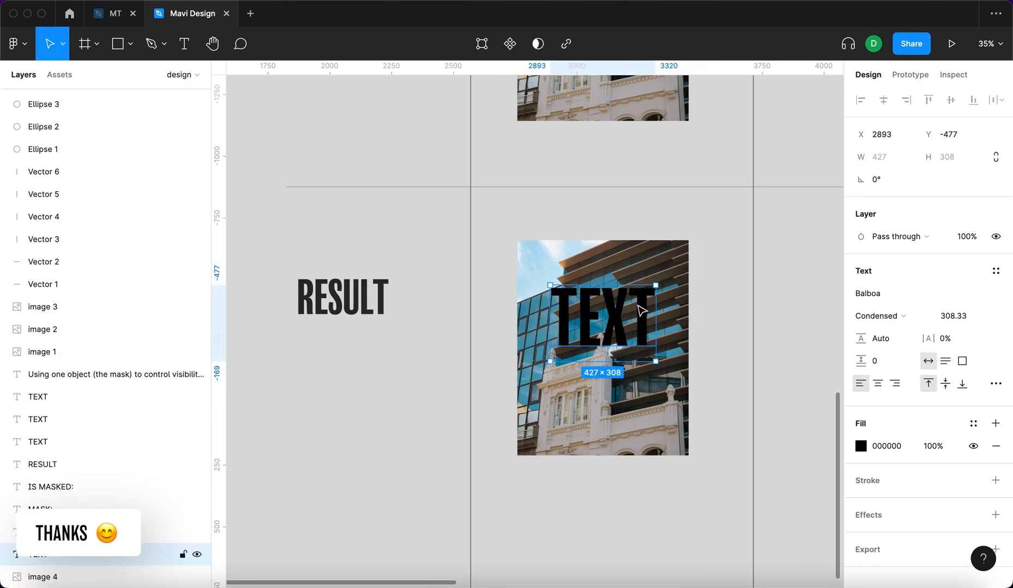
{"action": "key", "text": "super+bracketleft"}
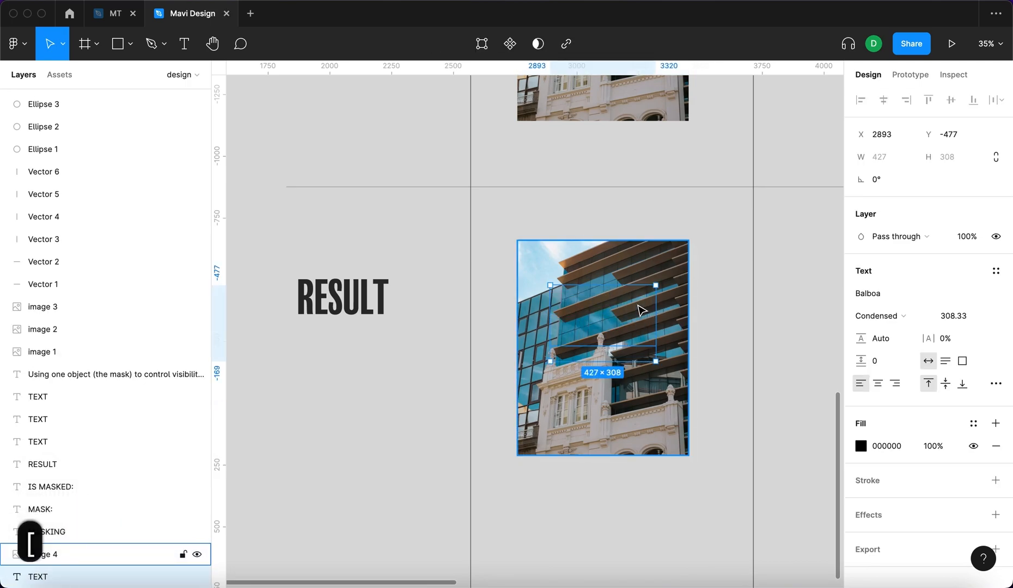
{"action": "left_click", "coordinate": [714, 314]}
{"action": "left_click", "coordinate": [592, 335]}
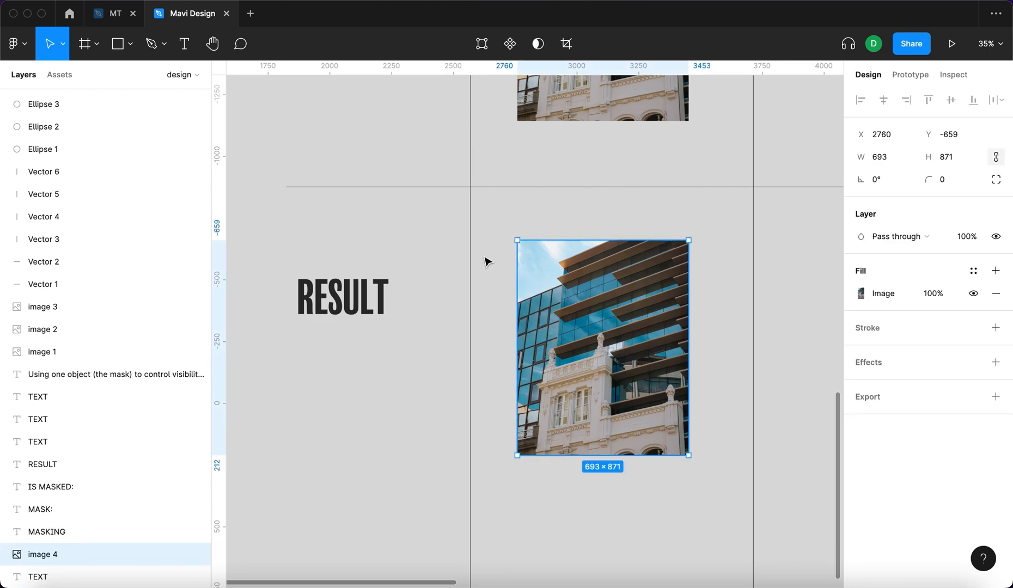
Mask the building image in the first Result cell with the TEXT layer beneath it
{"action": "left_click_drag", "start_coordinate": [482, 201], "coordinate": [707, 373]}
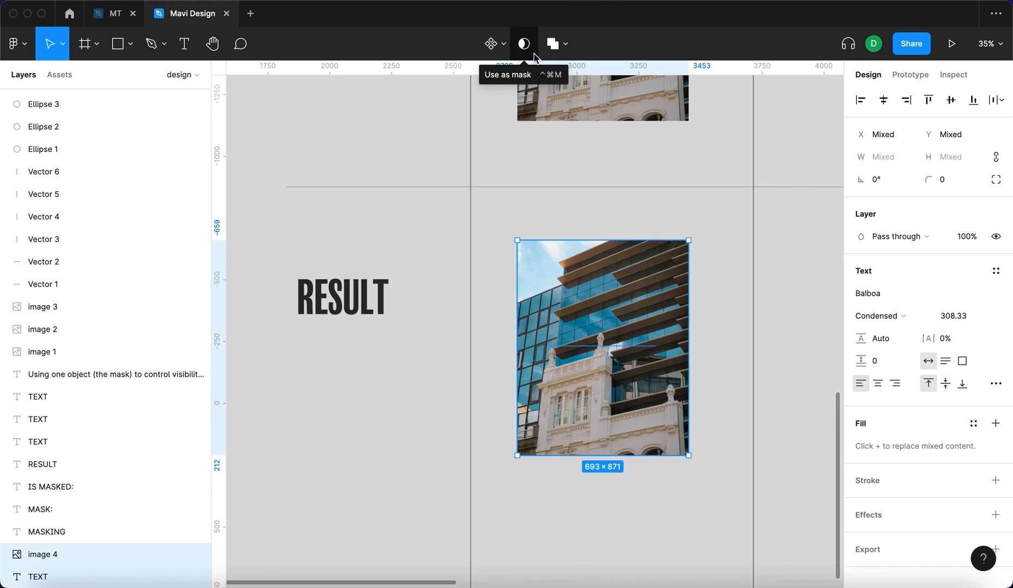
{"action": "key", "text": "ctrl+super+m"}
{"action": "left_click", "coordinate": [597, 421]}
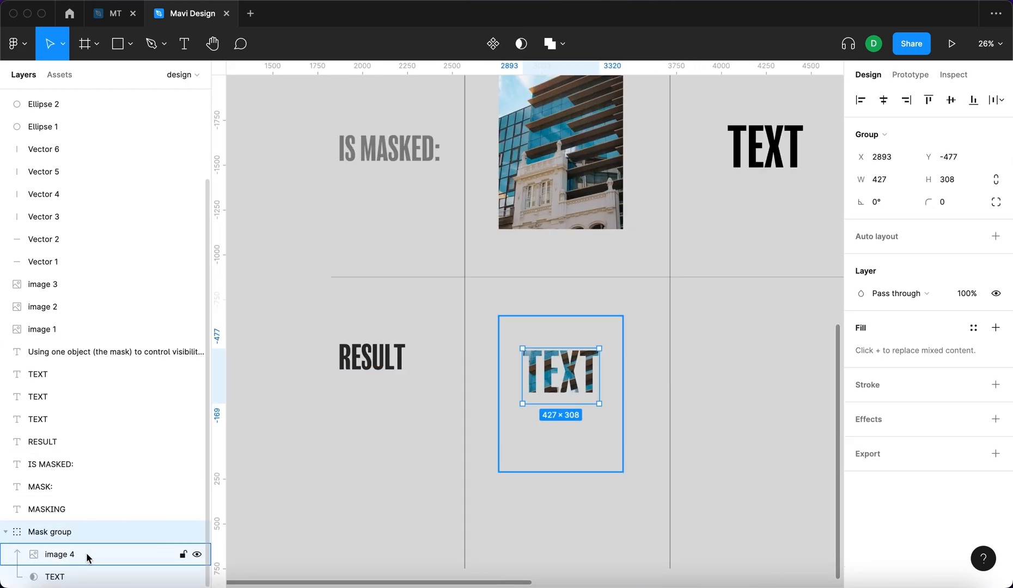
Examine the mask group's image and text layers, and toggle the group's visibility off and back on
{"action": "left_click", "coordinate": [90, 559]}
{"action": "left_click", "coordinate": [83, 571]}
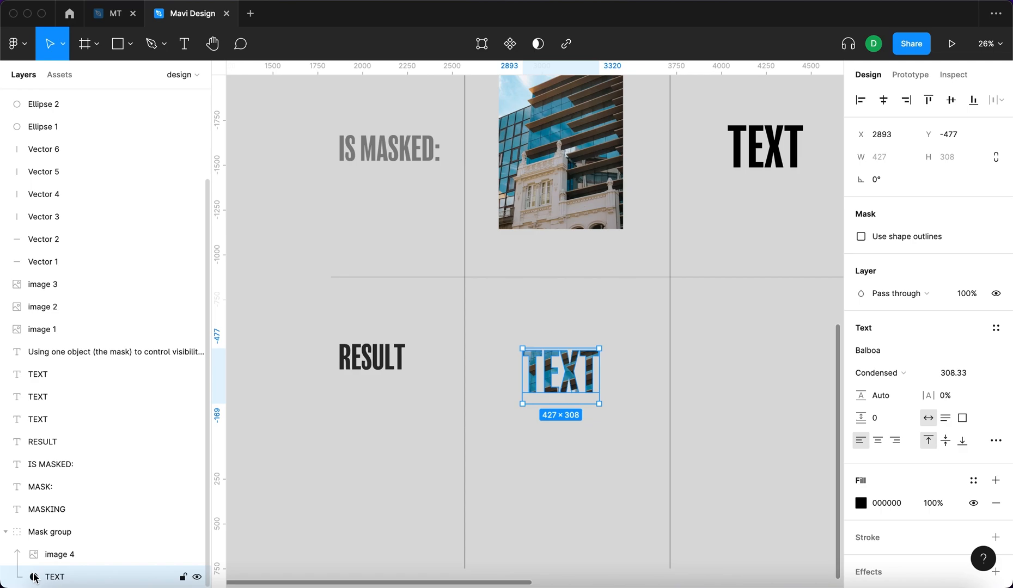
{"action": "left_click", "coordinate": [139, 532]}
{"action": "left_click", "coordinate": [197, 532]}
{"action": "left_click", "coordinate": [196, 531]}
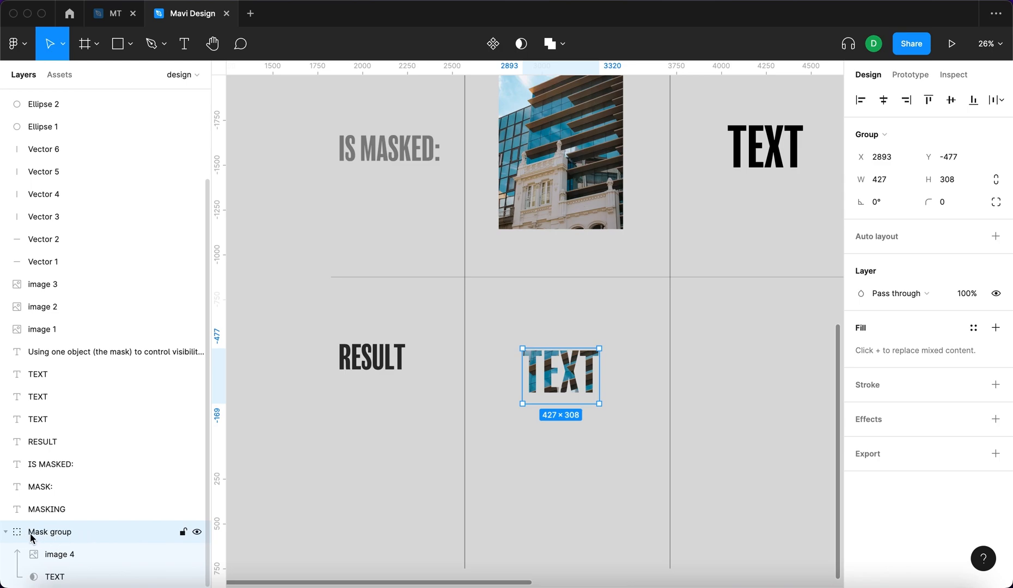
Rename the mask group as "renamed"
{"action": "double_click", "coordinate": [61, 536]}
{"action": "type", "text": "renamed"}
{"action": "key", "text": "Return"}
{"action": "left_click", "coordinate": [68, 576]}
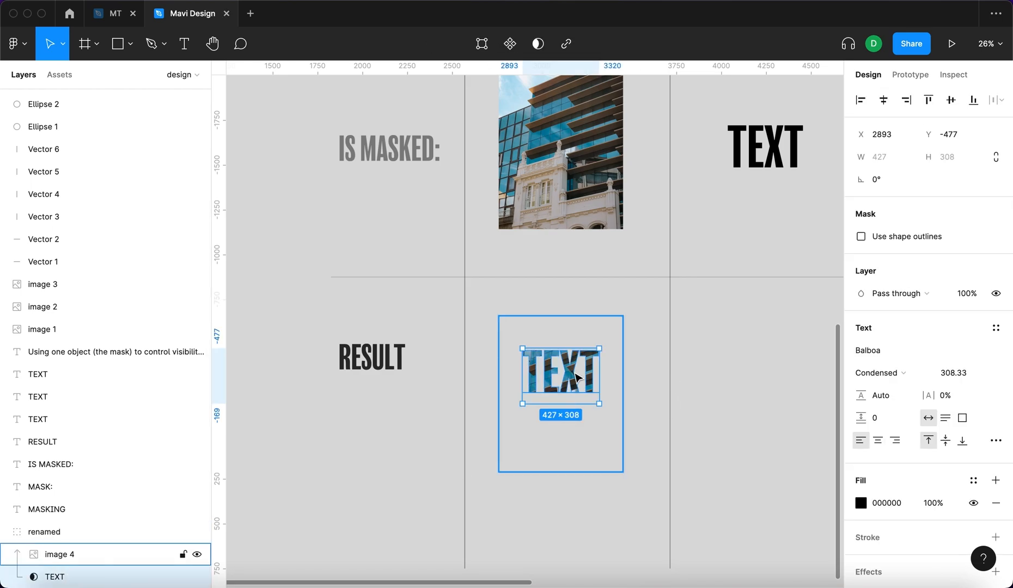
{"action": "double_click", "coordinate": [588, 381]}
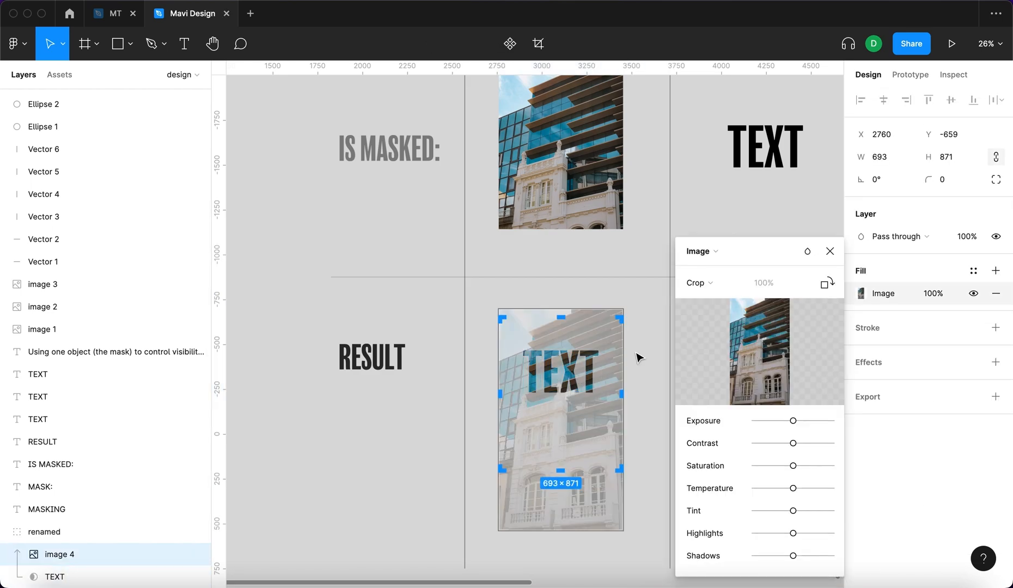
{"action": "key", "text": "Escape"}
Delete the last two letters of the mask text in the first Result cell and retype them as XT
{"action": "left_click", "coordinate": [596, 368]}
{"action": "scroll", "coordinate": [943, 387], "scroll_direction": "down", "scroll_amount": 2}
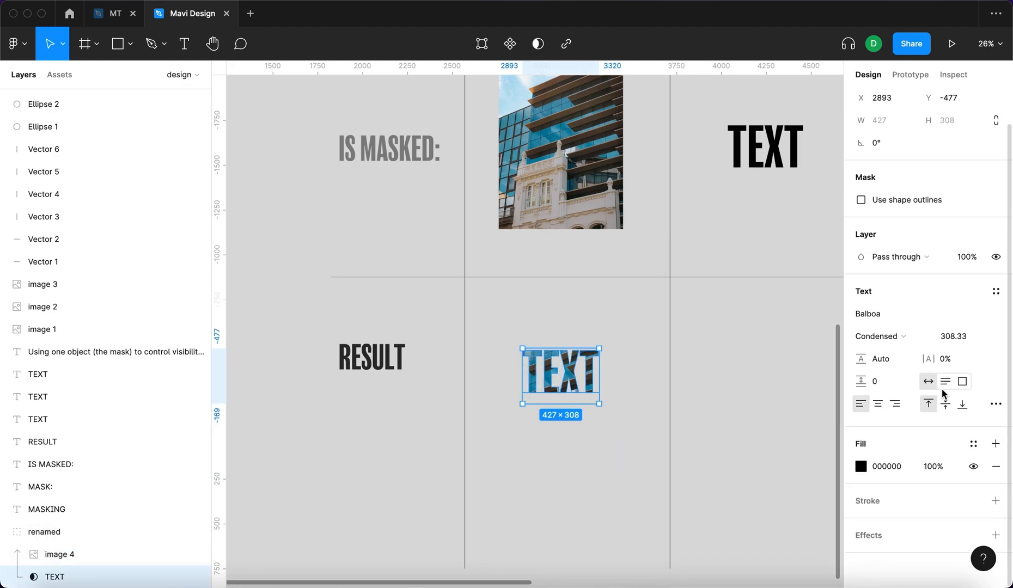
{"action": "left_click", "coordinate": [192, 47]}
{"action": "key", "text": "Right"}
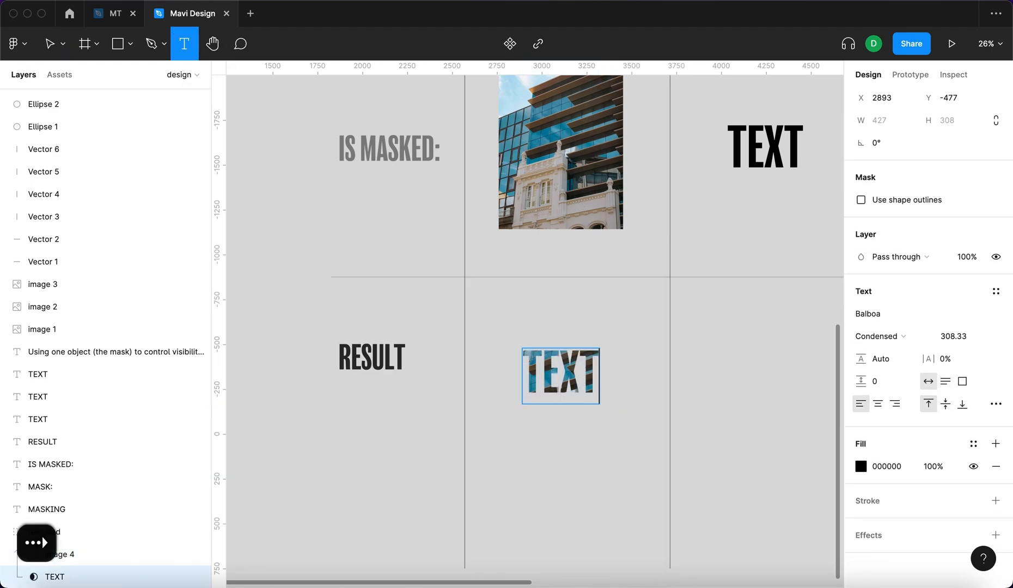
{"action": "key", "text": "BackSpace"}
{"action": "key", "text": "BackSpace"}
{"action": "type", "text": "x"}
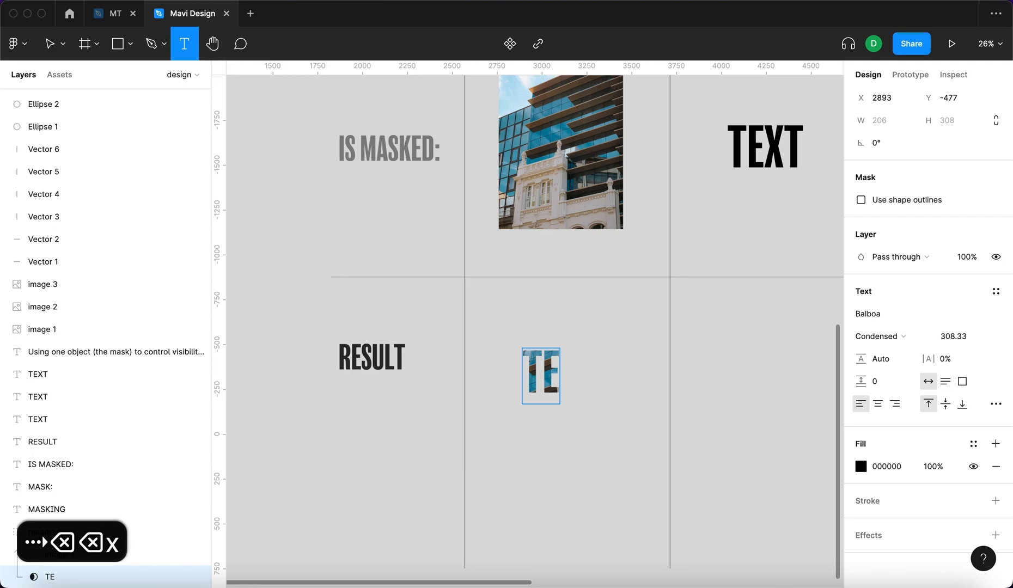
{"action": "key", "text": "BackSpace"}
{"action": "type", "text": "X"}
{"action": "type", "text": "T"}
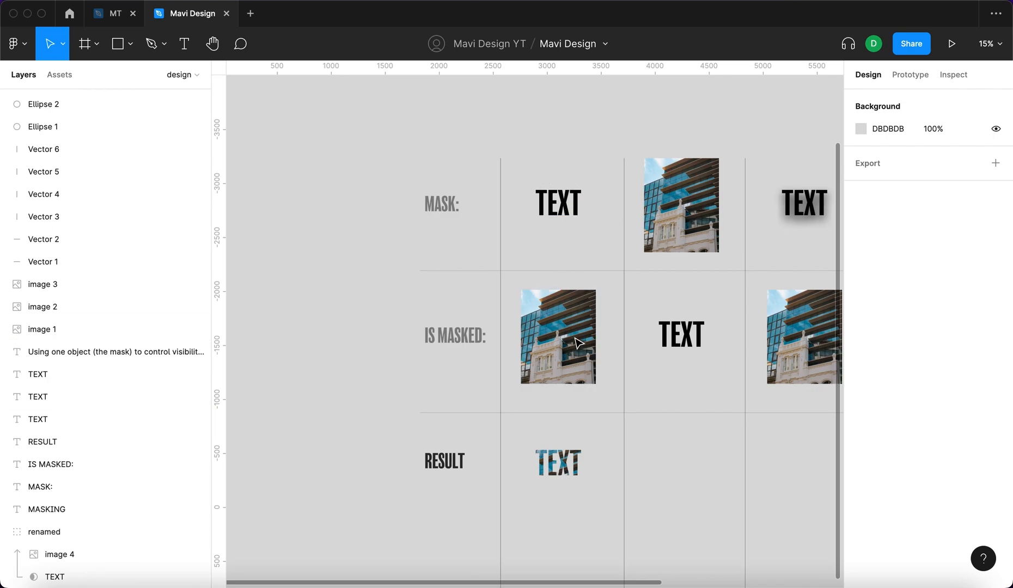
{"action": "left_click", "coordinate": [559, 472]}
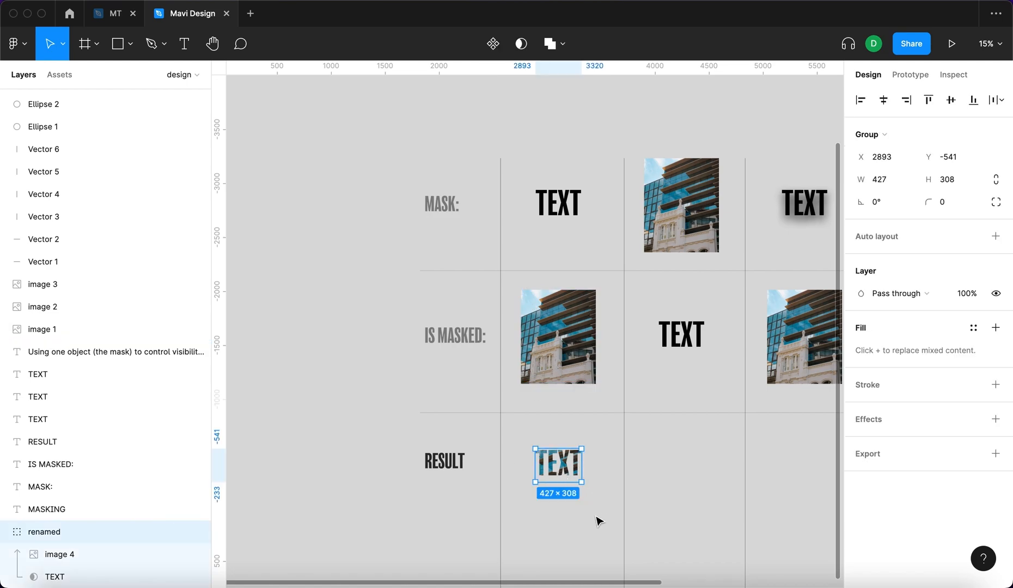
{"action": "left_click", "coordinate": [601, 515]}
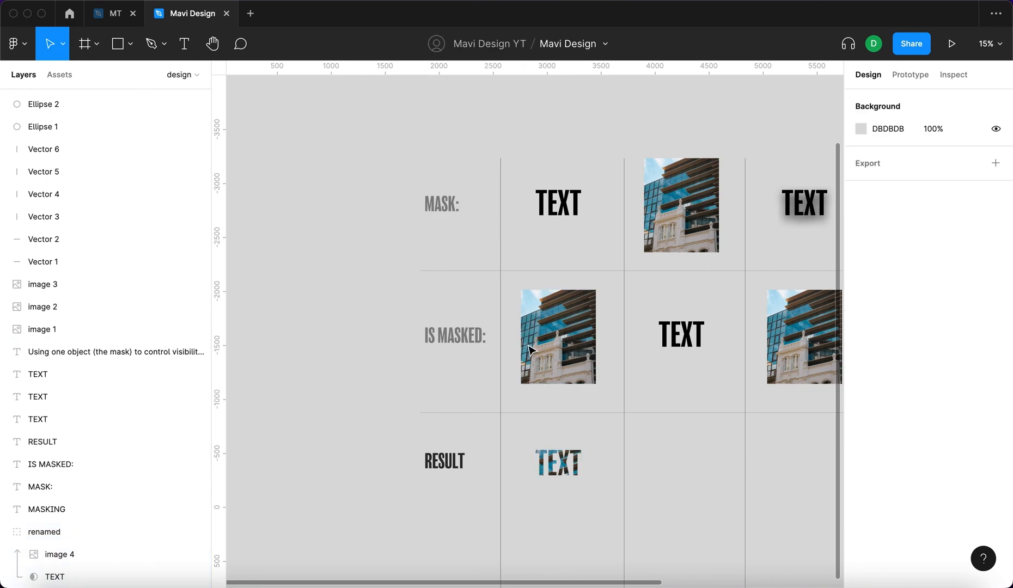
Duplicate the second column's building image and TEXT into the second cell of the Result row, with the text positioned over the image
{"action": "scroll", "coordinate": [626, 327], "scroll_direction": "right", "scroll_amount": 5}
{"action": "scroll", "coordinate": [627, 326], "scroll_direction": "down", "scroll_amount": 2}
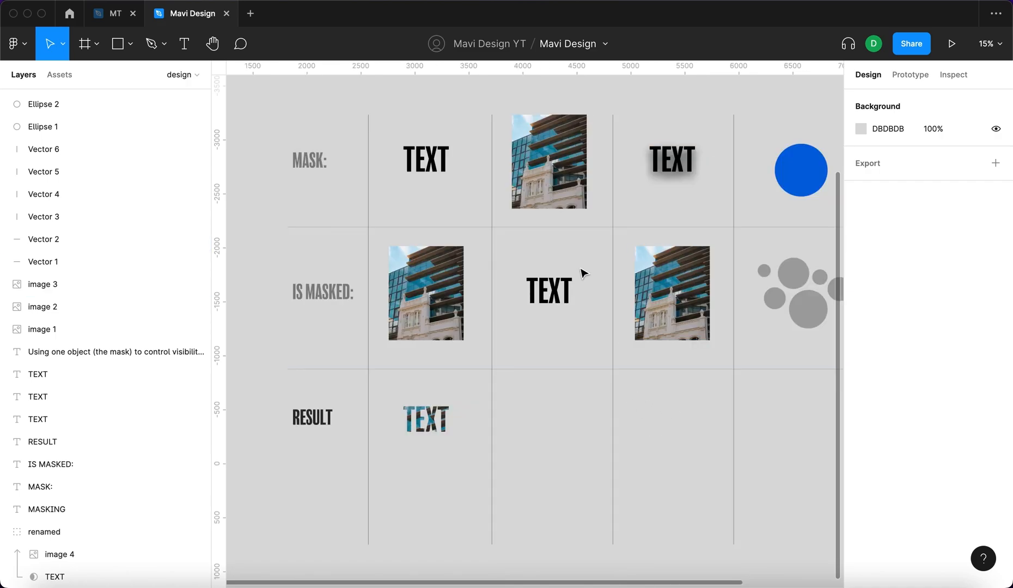
{"action": "left_click", "coordinate": [550, 163]}
{"action": "left_click", "coordinate": [549, 290], "text": "shift"}
{"action": "left_click_drag", "start_coordinate": [561, 249], "coordinate": [562, 449]}
{"action": "left_click", "coordinate": [652, 433]}
{"action": "scroll", "coordinate": [651, 434], "scroll_direction": "down", "scroll_amount": 2}
{"action": "left_click_drag", "start_coordinate": [563, 535], "coordinate": [564, 407]}
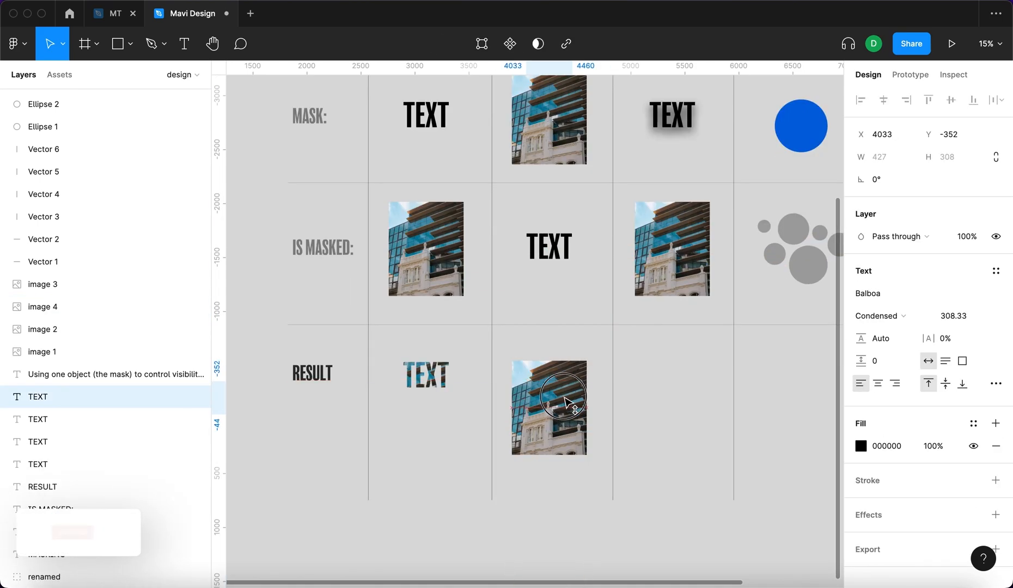
Bring the second Result cell's TEXT copy in front of the building image and place it over the image's upper half
{"action": "key", "text": "super+]"}
{"action": "key", "text": "super+]"}
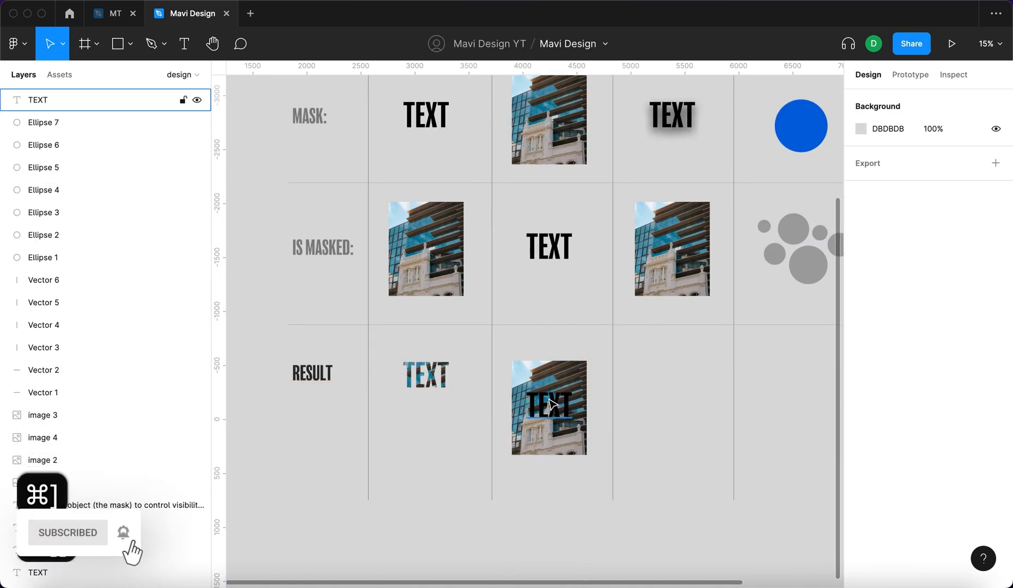
{"action": "left_click_drag", "start_coordinate": [551, 399], "coordinate": [552, 383]}
Mask the TEXT in the second Result cell with the building image beneath it
{"action": "left_click", "coordinate": [570, 354]}
{"action": "scroll", "coordinate": [569, 354], "scroll_direction": "up", "scroll_amount": 3}
{"action": "left_click_drag", "start_coordinate": [531, 339], "coordinate": [566, 457]}
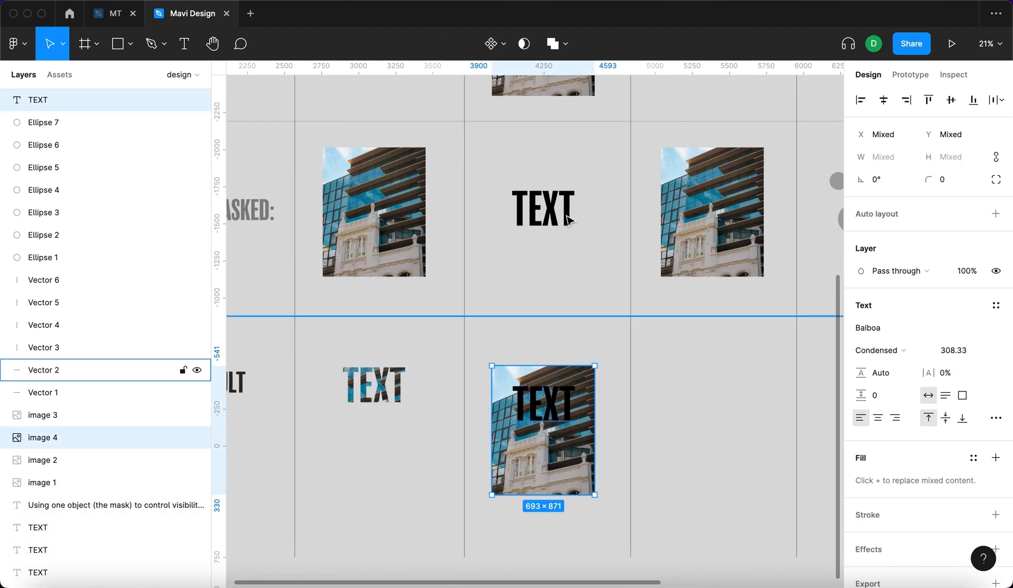
{"action": "key", "text": "super+alt+m"}
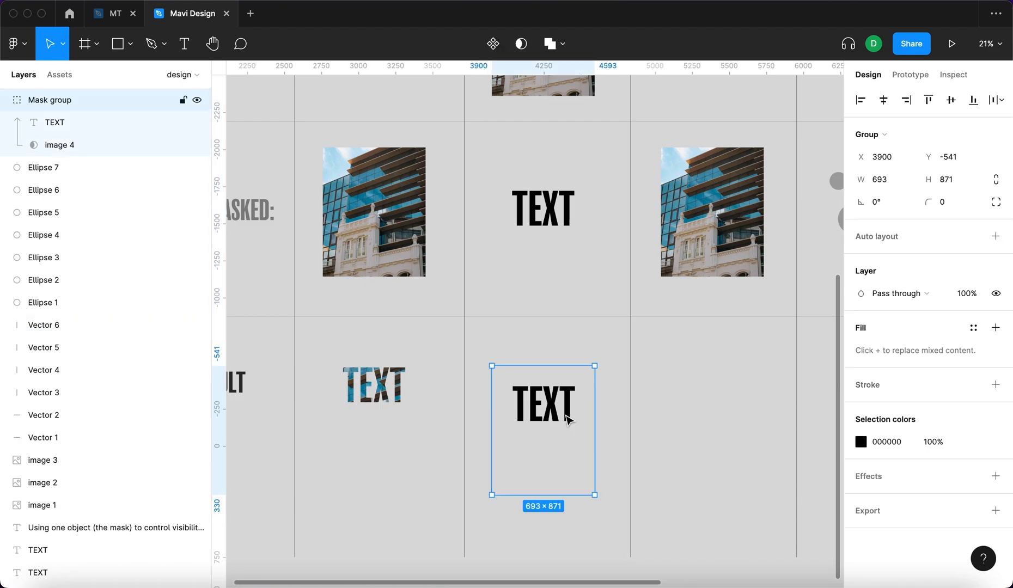
Move the second Result cell's mask group up to Y -591
{"action": "key", "text": "shift+Up"}
{"action": "key", "text": "shift+Up"}
{"action": "key", "text": "shift+Up"}
{"action": "key", "text": "shift+Up"}
{"action": "key", "text": "shift+Up"}
{"action": "left_click", "coordinate": [699, 448]}
{"action": "scroll", "coordinate": [699, 449], "scroll_direction": "up", "scroll_amount": 3}
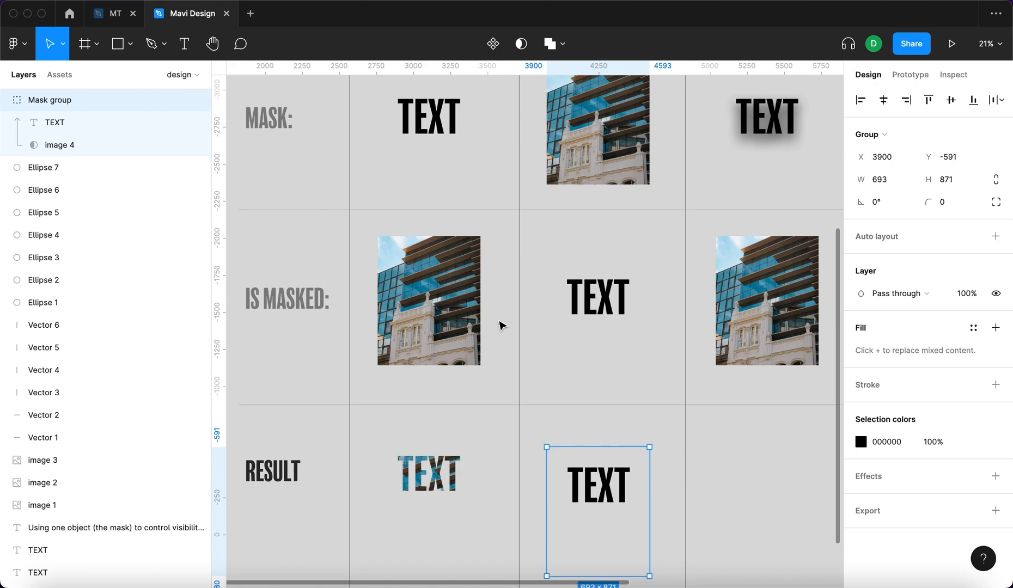
Shift the image mask inside the second Result group right to X 4130 so it cuts into the TEXT, and inspect both layers
{"action": "left_click", "coordinate": [86, 144]}
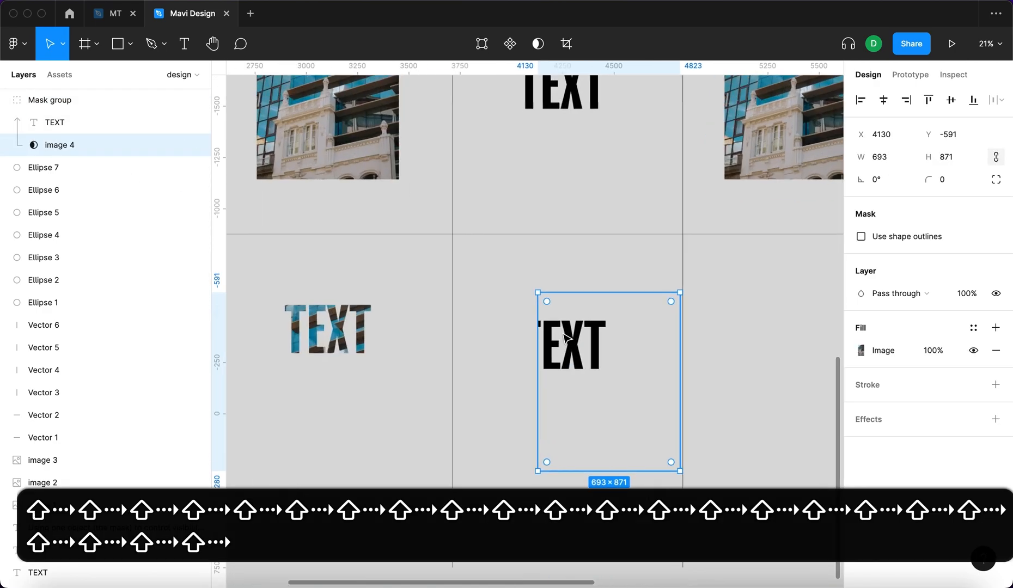
{"action": "scroll", "coordinate": [566, 333], "scroll_direction": "up", "scroll_amount": 5}
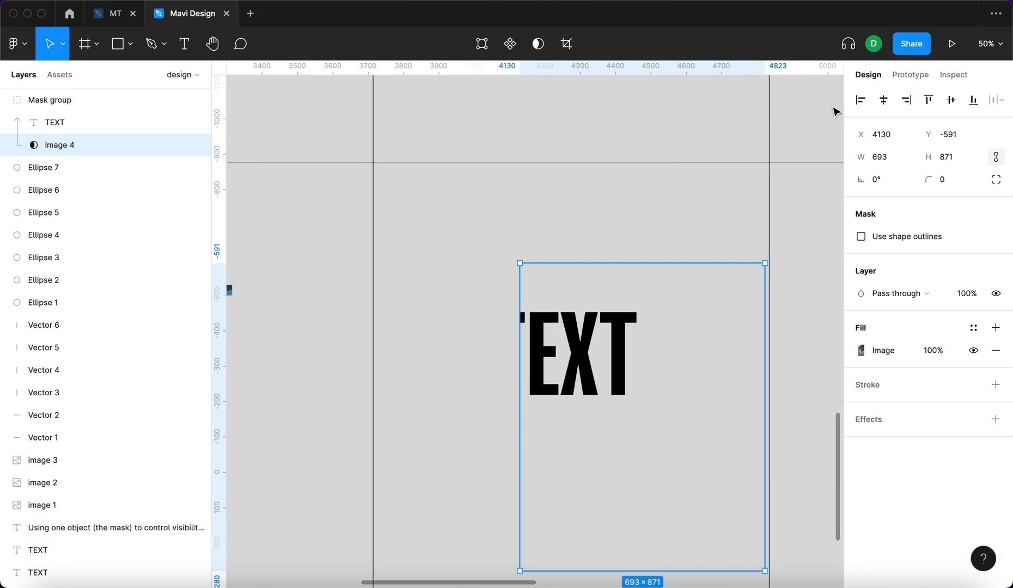
{"action": "left_click", "coordinate": [615, 357]}
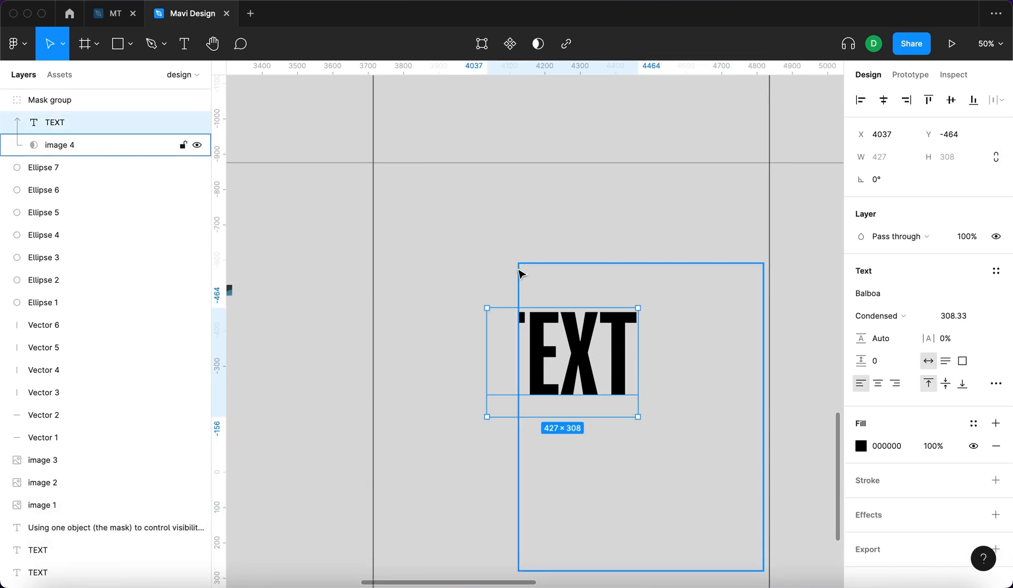
{"action": "left_click", "coordinate": [11, 145]}
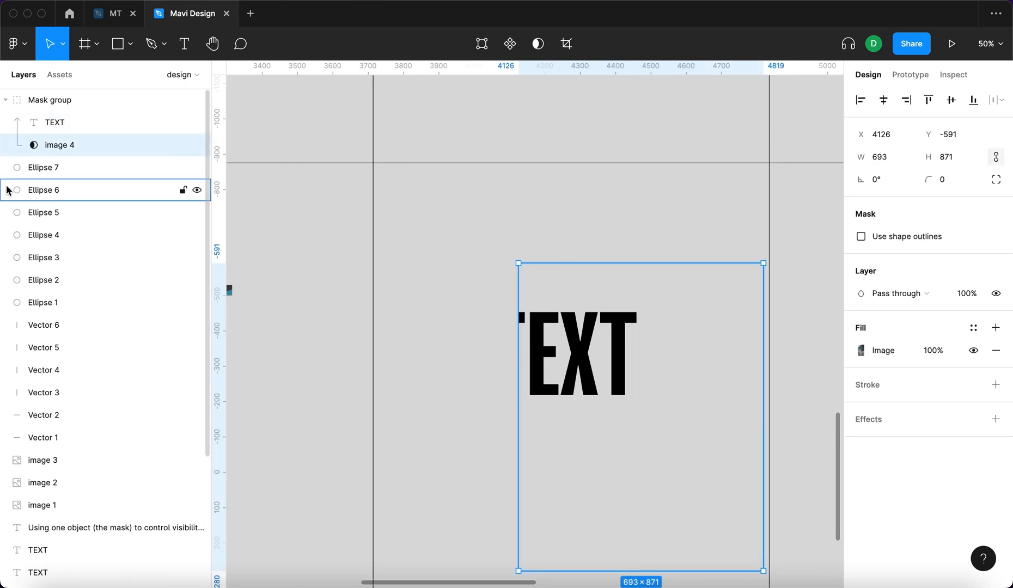
{"action": "scroll", "coordinate": [607, 354], "scroll_direction": "down", "scroll_amount": 5}
Compare the two Result masks and select the TEXT mask layer inside the "renamed" group
{"action": "left_click", "coordinate": [348, 339]}
{"action": "left_click", "coordinate": [609, 350]}
{"action": "left_click", "coordinate": [387, 354]}
{"action": "left_click", "coordinate": [117, 574]}
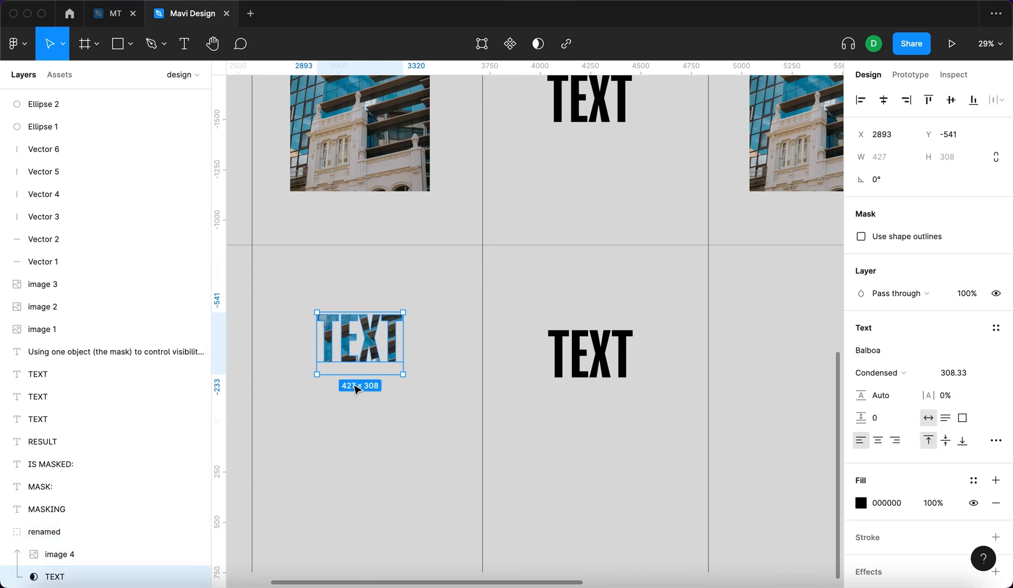
Shift the TEXT mask right in the first Result cell, then enlarge its masked building image to about 899 × 1307 and reposition it
{"action": "left_click_drag", "start_coordinate": [360, 365], "coordinate": [384, 368]}
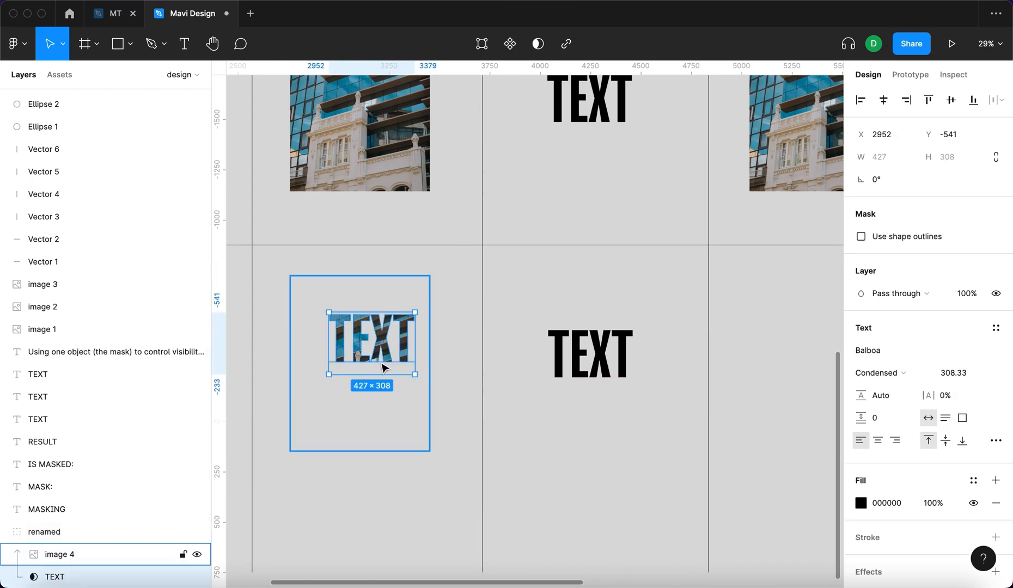
{"action": "left_click", "coordinate": [126, 538]}
{"action": "left_click", "coordinate": [124, 549]}
{"action": "left_click_drag", "start_coordinate": [456, 352], "coordinate": [411, 353]}
{"action": "left_click_drag", "start_coordinate": [412, 273], "coordinate": [443, 269]}
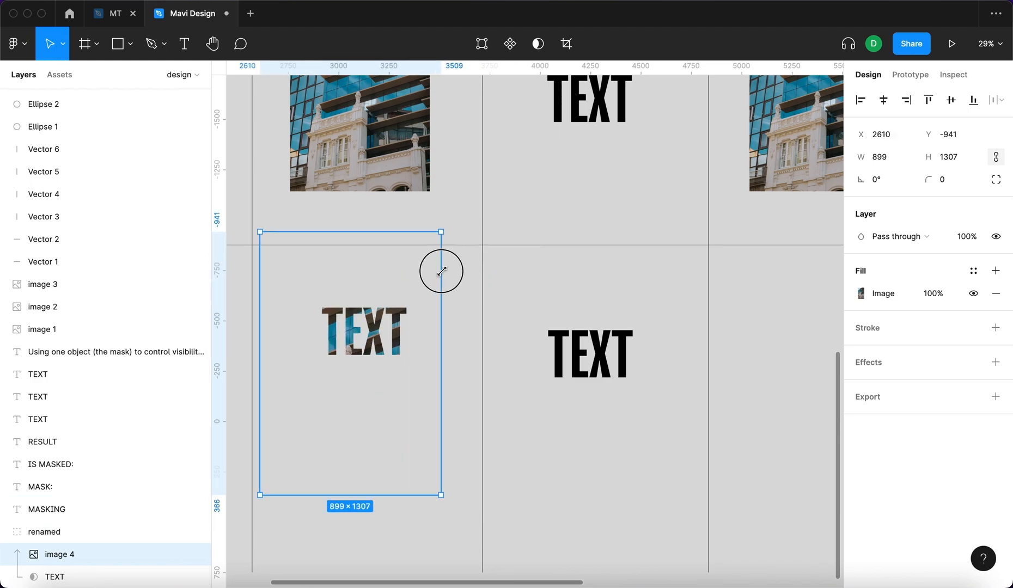
{"action": "left_click_drag", "start_coordinate": [351, 398], "coordinate": [366, 424]}
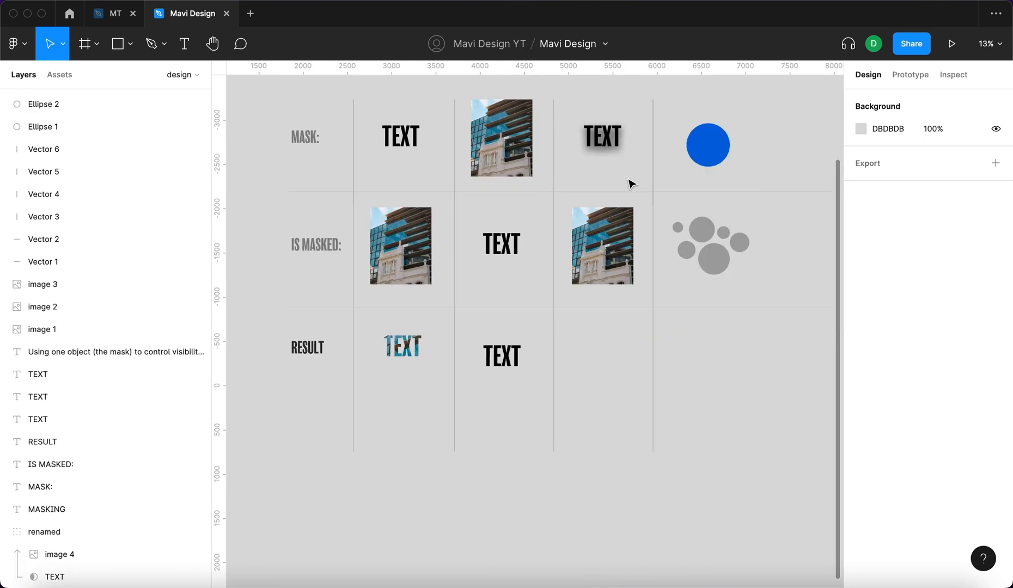
Examine the TEXT in the third Mask cell and its drop shadow effect
{"action": "left_click", "coordinate": [598, 152]}
{"action": "scroll", "coordinate": [556, 138], "scroll_direction": "up", "scroll_amount": 1}
{"action": "scroll", "coordinate": [556, 138], "scroll_direction": "left", "scroll_amount": 1}
{"action": "scroll", "coordinate": [556, 138], "scroll_direction": "up", "scroll_amount": 1}
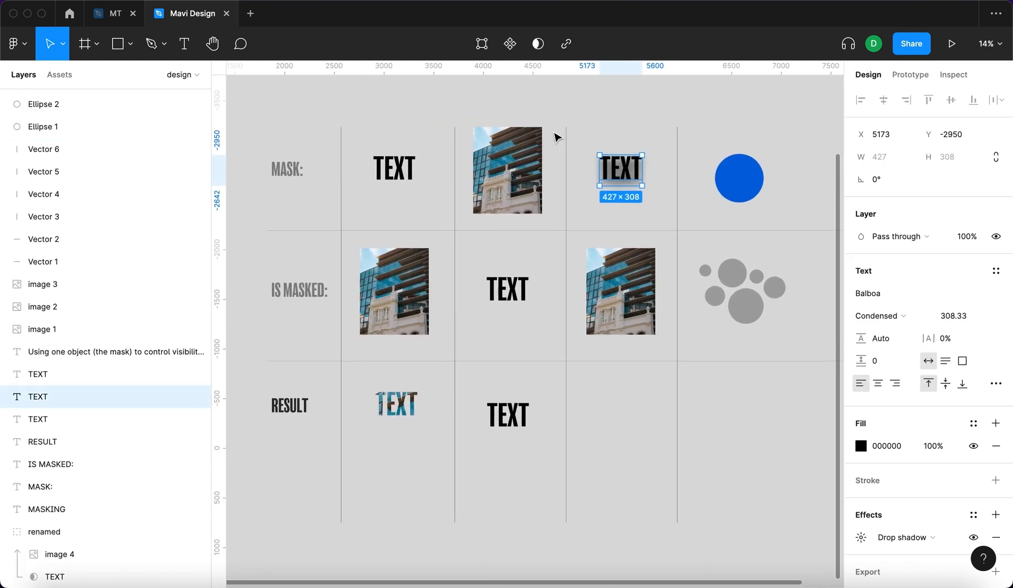
{"action": "left_click", "coordinate": [660, 194]}
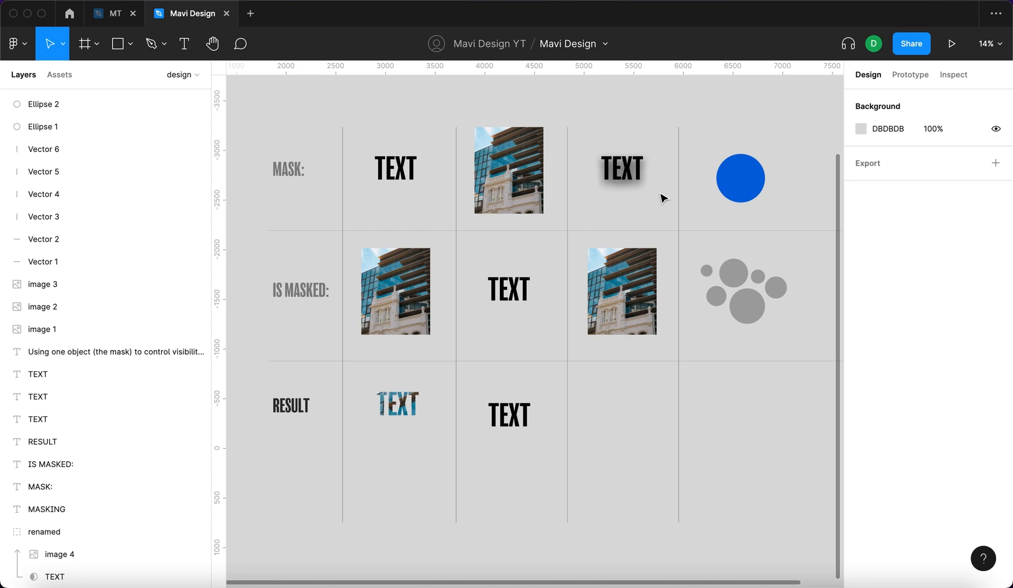
{"action": "left_click", "coordinate": [630, 175]}
{"action": "scroll", "coordinate": [631, 177], "scroll_direction": "up", "scroll_amount": 4}
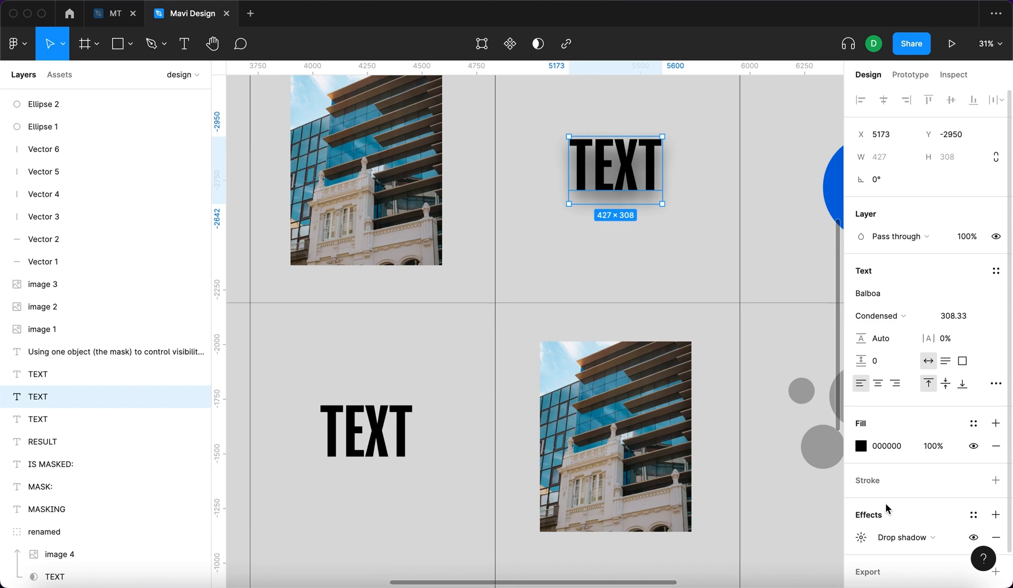
{"action": "left_click", "coordinate": [687, 244]}
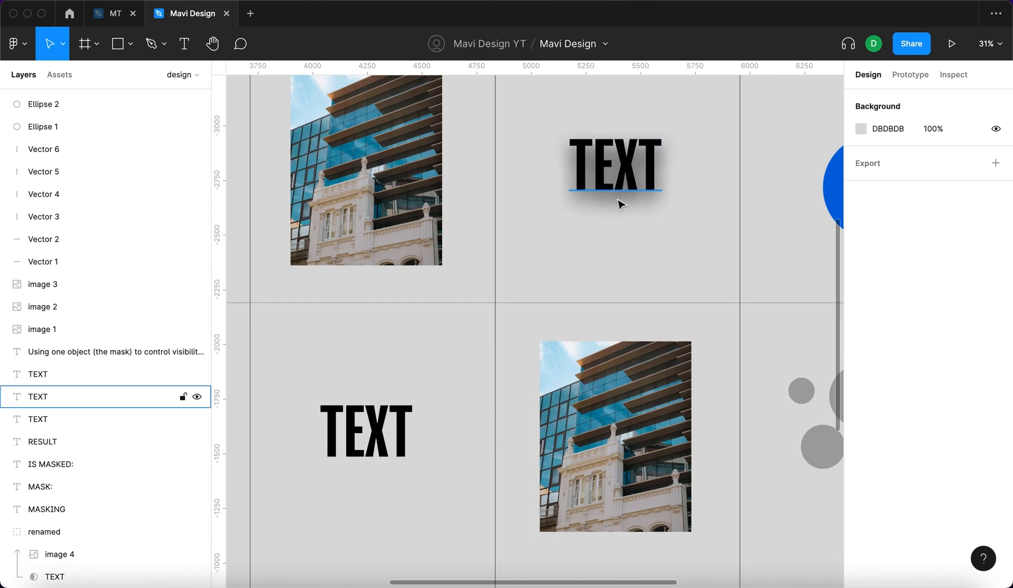
{"action": "left_click", "coordinate": [612, 173]}
{"action": "left_click", "coordinate": [585, 248]}
Duplicate the third column's building image and drop-shadow TEXT down into the third Result cell
{"action": "scroll", "coordinate": [579, 248], "scroll_direction": "down", "scroll_amount": 3}
{"action": "left_click", "coordinate": [643, 376]}
{"action": "scroll", "coordinate": [640, 362], "scroll_direction": "down", "scroll_amount": 2}
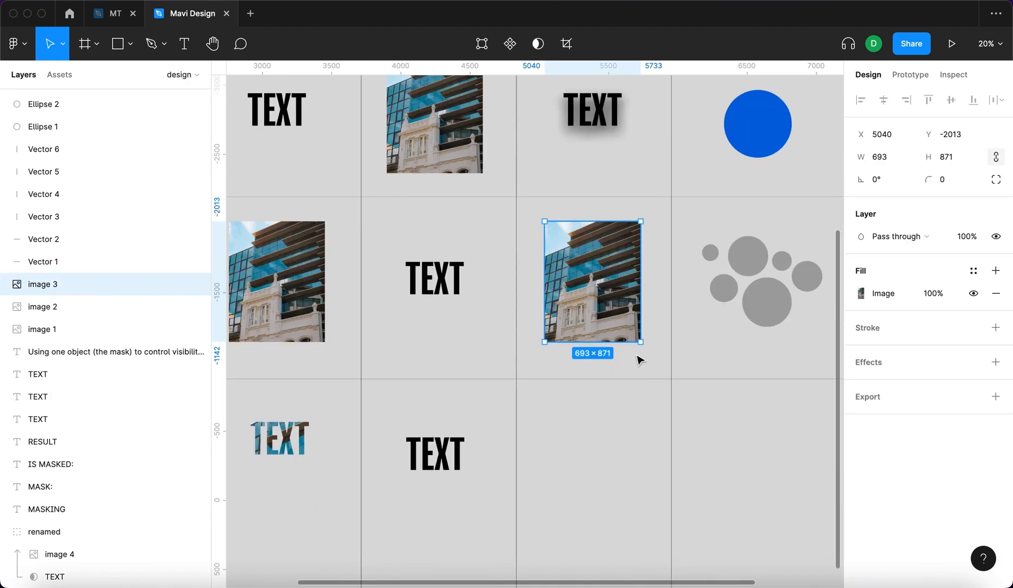
{"action": "left_click", "coordinate": [606, 118], "text": "shift"}
{"action": "left_click_drag", "start_coordinate": [606, 117], "coordinate": [601, 436]}
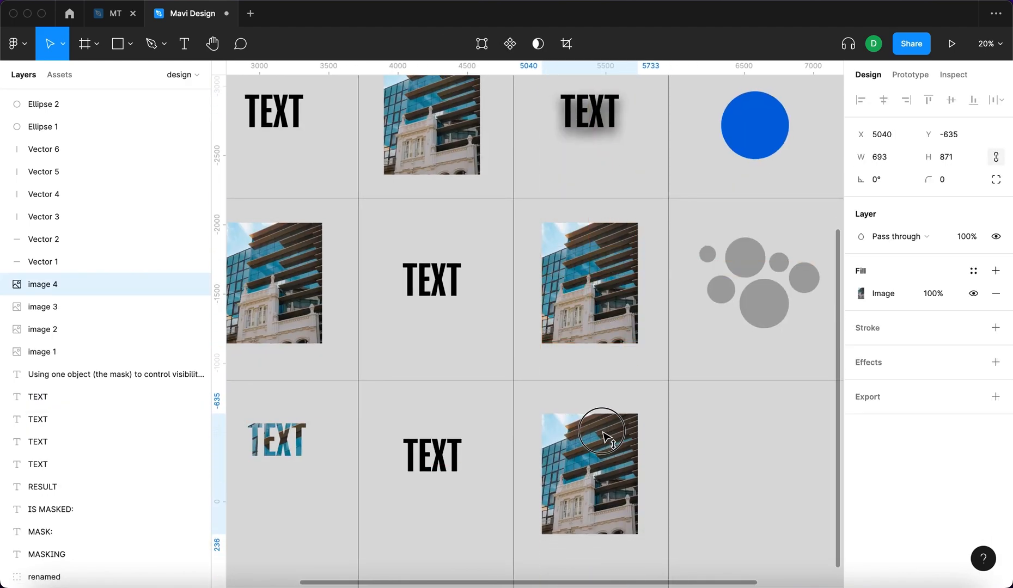
Mask the duplicated building image with the drop-shadow TEXT in the third Result cell
{"action": "left_click", "coordinate": [665, 407]}
{"action": "left_click_drag", "start_coordinate": [644, 410], "coordinate": [535, 508]}
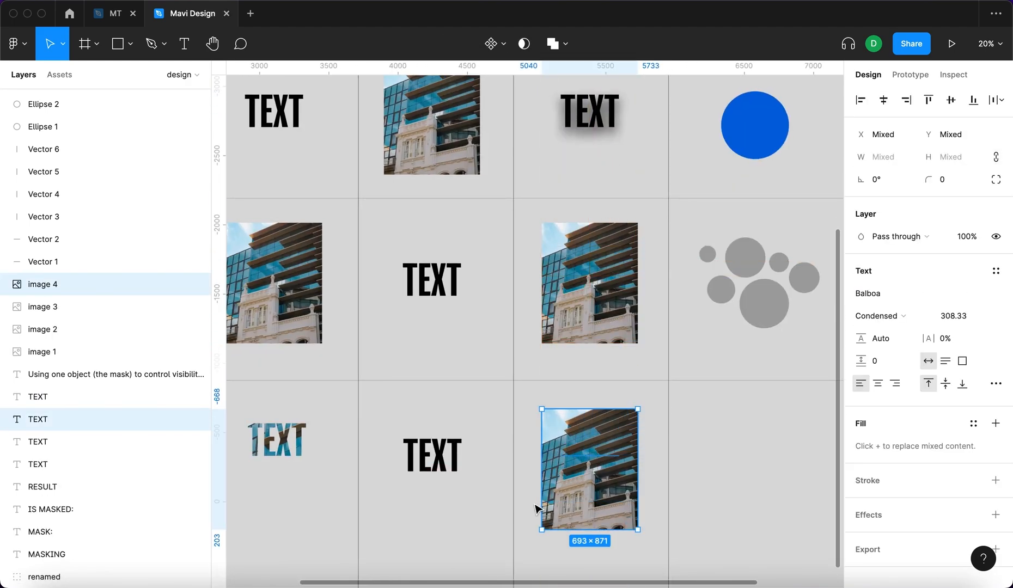
{"action": "left_click", "coordinate": [525, 44]}
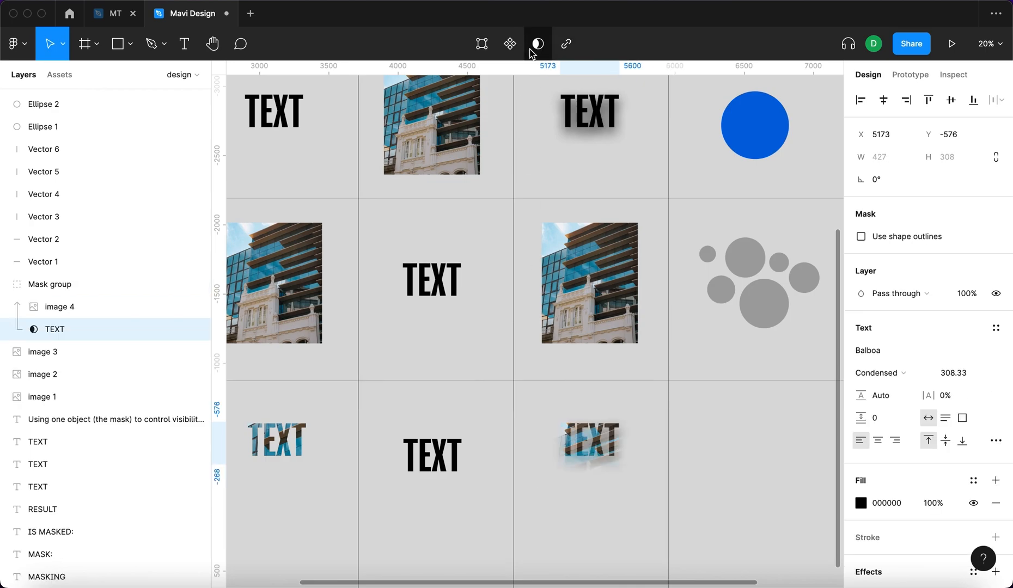
Inspect the third Result cell's mask group and compare it with the drop-shadow TEXT in the Mask row
{"action": "left_click", "coordinate": [730, 462]}
{"action": "scroll", "coordinate": [615, 454], "scroll_direction": "up", "scroll_amount": 6}
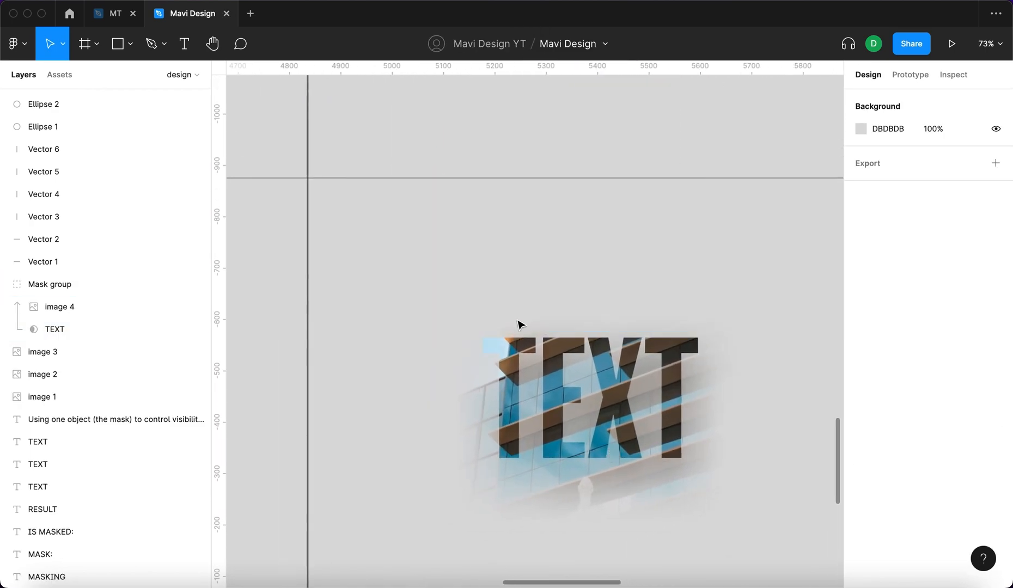
{"action": "left_click", "coordinate": [623, 457]}
{"action": "scroll", "coordinate": [712, 520], "scroll_direction": "down", "scroll_amount": 2}
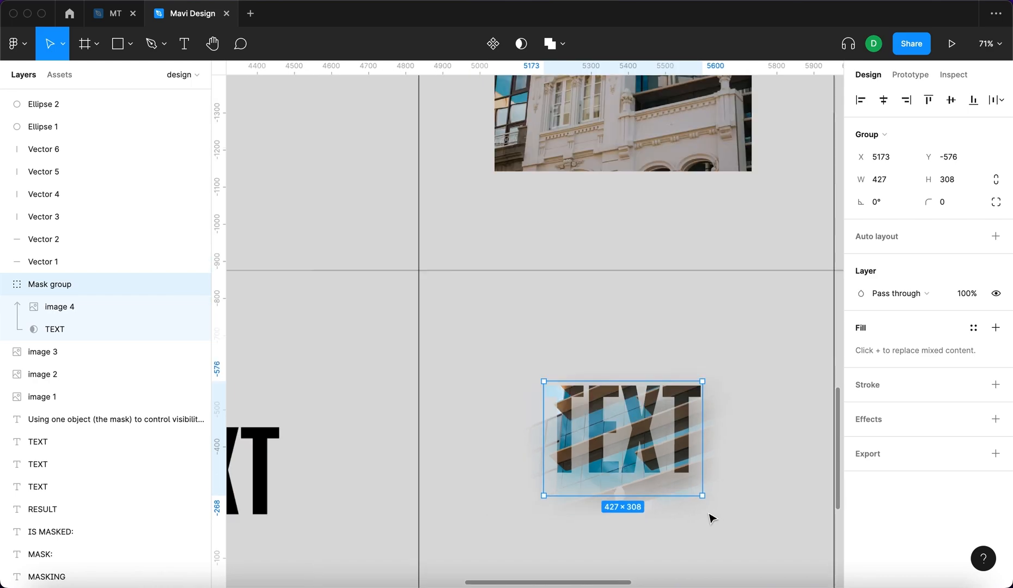
{"action": "scroll", "coordinate": [683, 350], "scroll_direction": "up", "scroll_amount": 10}
{"action": "scroll", "coordinate": [656, 184], "scroll_direction": "down", "scroll_amount": 2}
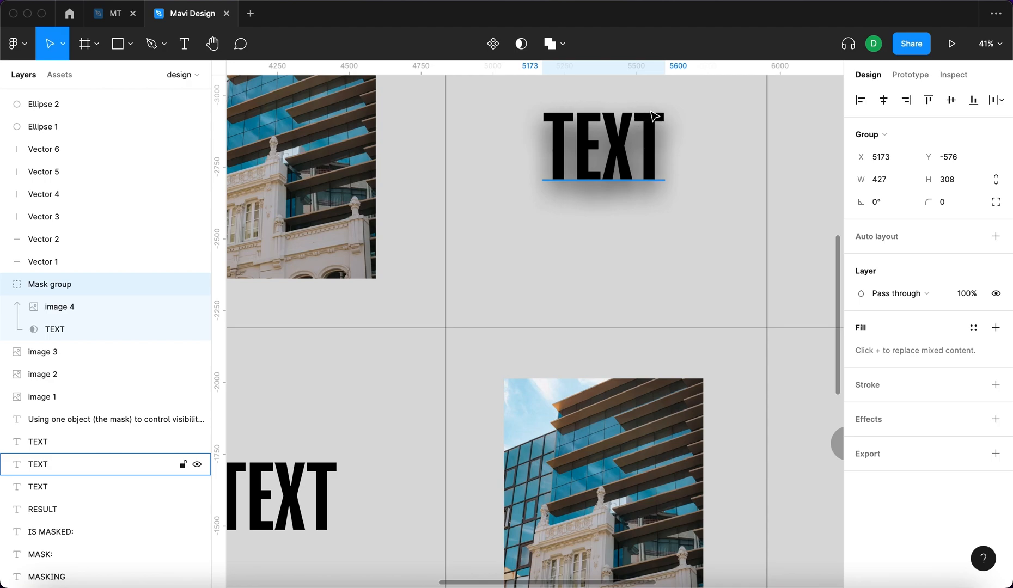
{"action": "scroll", "coordinate": [669, 194], "scroll_direction": "down", "scroll_amount": 5}
{"action": "scroll", "coordinate": [640, 242], "scroll_direction": "up", "scroll_amount": 5}
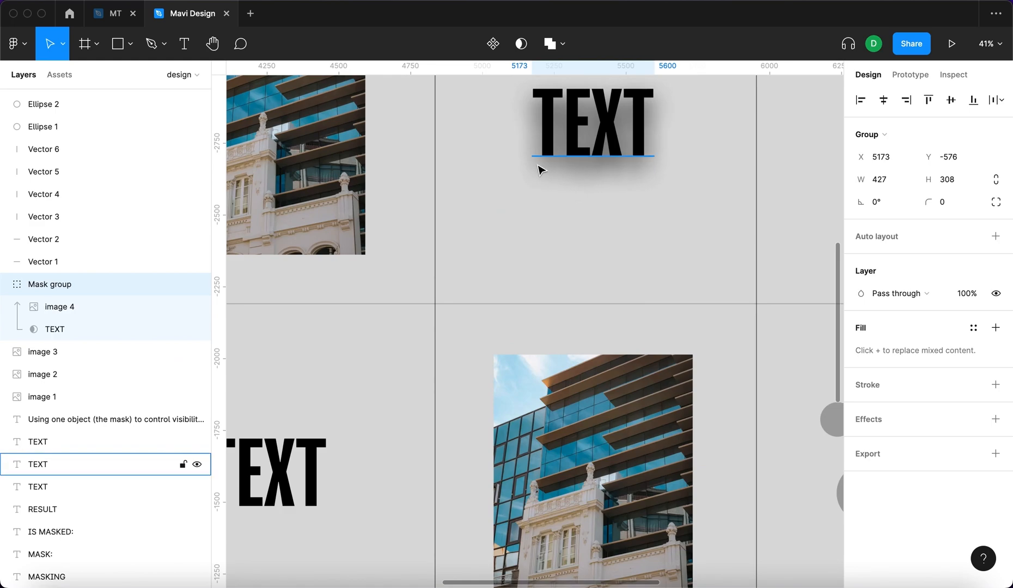
{"action": "left_click", "coordinate": [570, 131]}
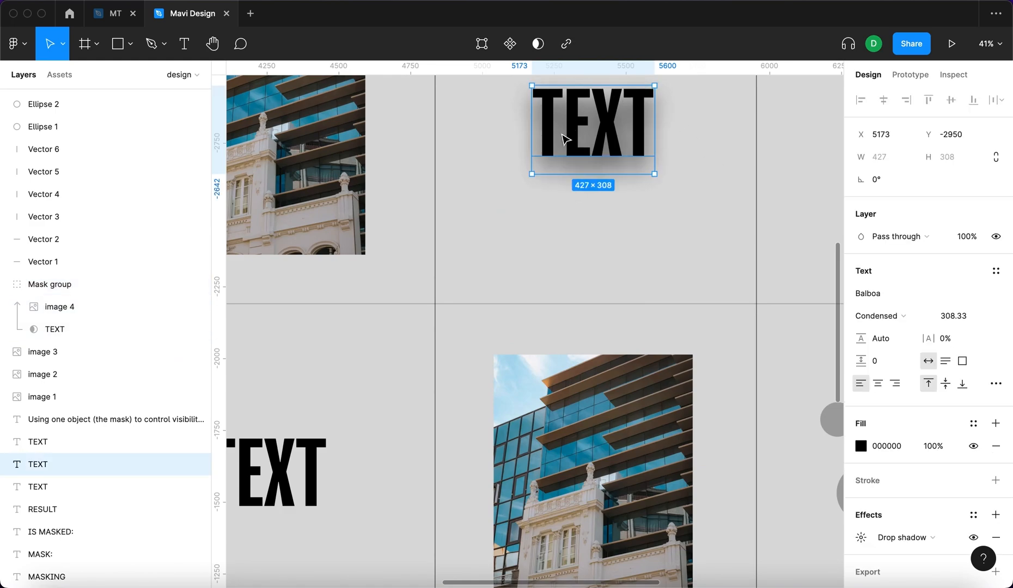
{"action": "scroll", "coordinate": [616, 250], "scroll_direction": "down", "scroll_amount": 8}
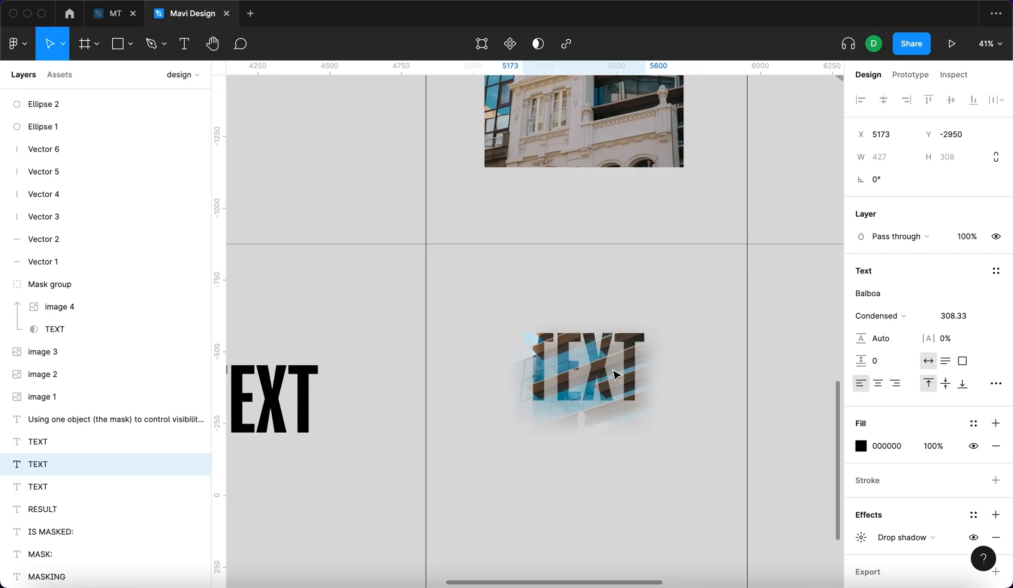
{"action": "left_click", "coordinate": [597, 383]}
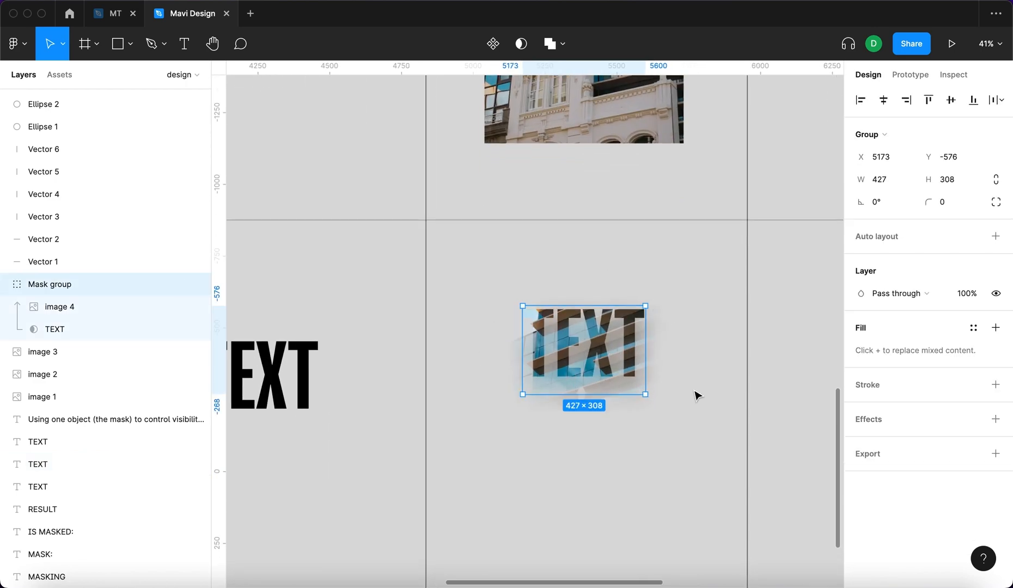
{"action": "scroll", "coordinate": [706, 389], "scroll_direction": "up", "scroll_amount": 1}
Set the drop shadow opacity of the third Result group's TEXT mask to 40%
{"action": "double_click", "coordinate": [619, 388]}
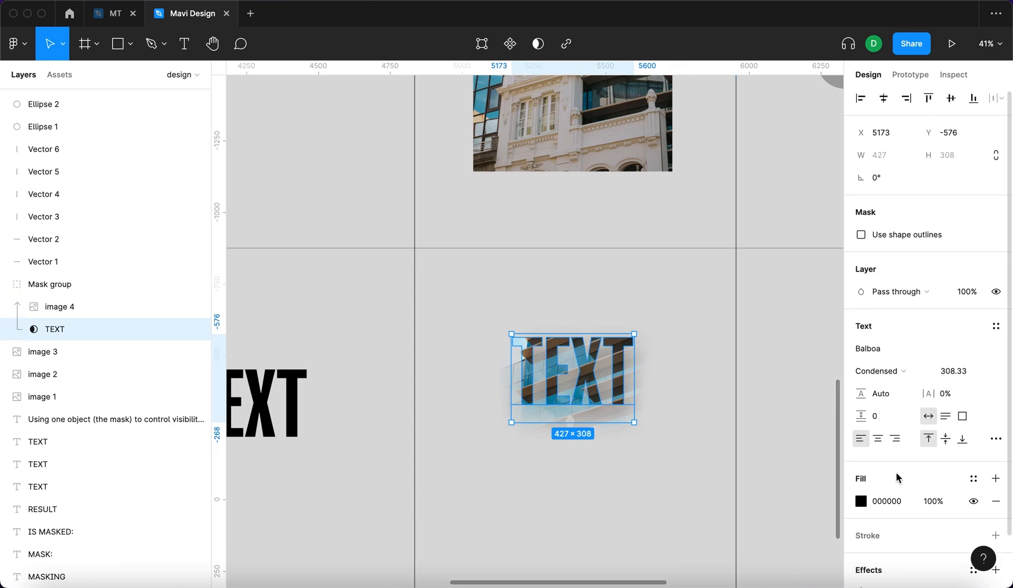
{"action": "scroll", "coordinate": [893, 490], "scroll_direction": "down", "scroll_amount": 2}
{"action": "left_click", "coordinate": [861, 535]}
{"action": "left_click", "coordinate": [761, 560]}
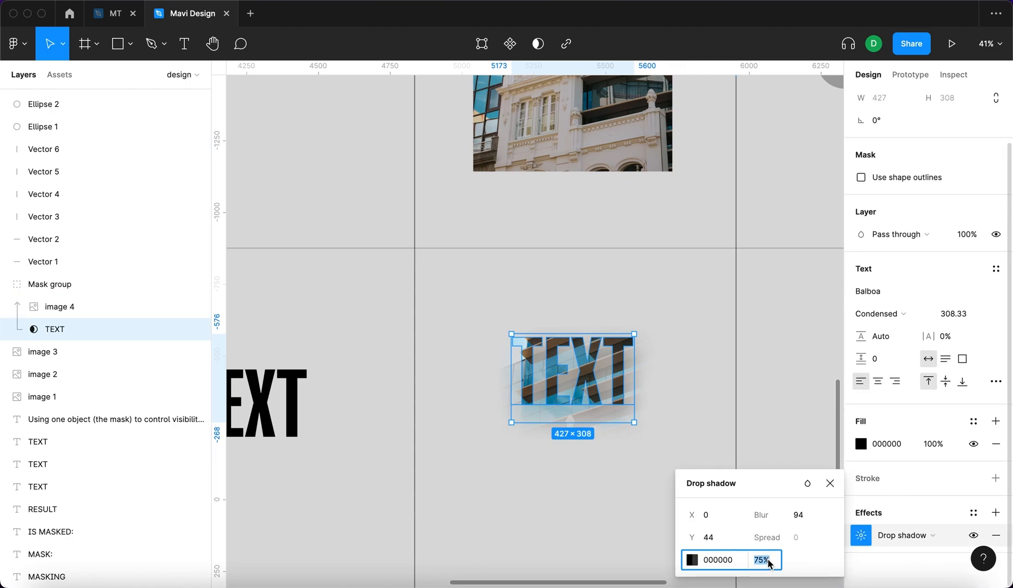
{"action": "key", "text": "shift+Up"}
{"action": "key", "text": "shift+Down"}
{"action": "key", "text": "shift+Down"}
{"action": "key", "text": "shift+Down"}
{"action": "key", "text": "shift+Down"}
{"action": "key", "text": "shift+Down"}
{"action": "key", "text": "shift+Down"}
{"action": "key", "text": "shift+Down"}
{"action": "key", "text": "shift+Down"}
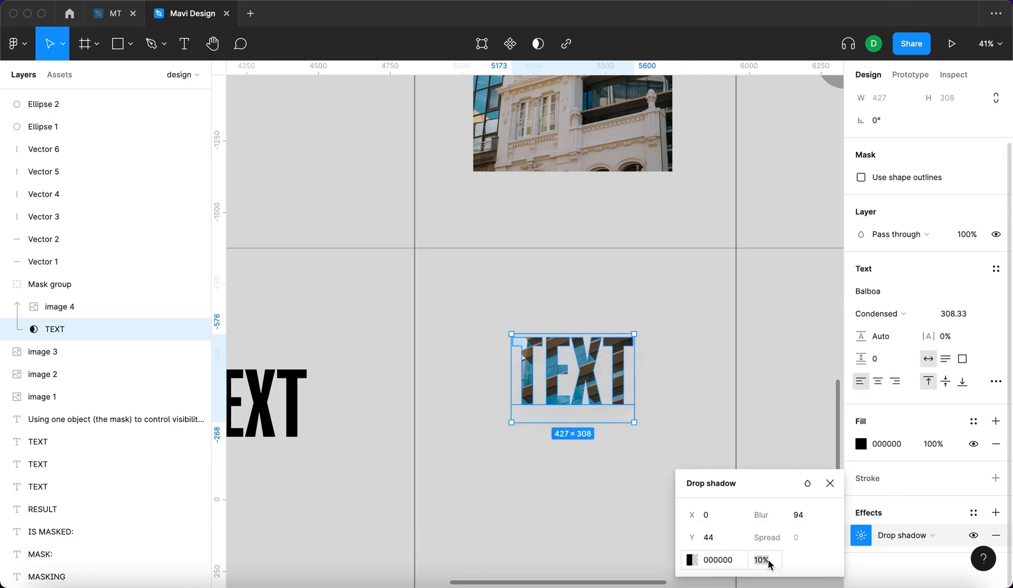
{"action": "type", "text": "40"}
{"action": "key", "text": "Return"}
Set the drop shadow's Y offset on the third Result TEXT mask to 121
{"action": "left_click", "coordinate": [708, 537]}
{"action": "key", "text": "shift+Up"}
{"action": "key", "text": "shift+Up"}
{"action": "key", "text": "shift+Up"}
{"action": "key", "text": "shift+Up"}
{"action": "key", "text": "shift+Up"}
{"action": "key", "text": "shift+Up"}
{"action": "key", "text": "shift+Up"}
{"action": "key", "text": "shift+Up"}
{"action": "key", "text": "shift+Up"}
{"action": "key", "text": "shift+Up"}
{"action": "key", "text": "shift+Up"}
{"action": "left_click_drag", "start_coordinate": [691, 538], "coordinate": [643, 543]}
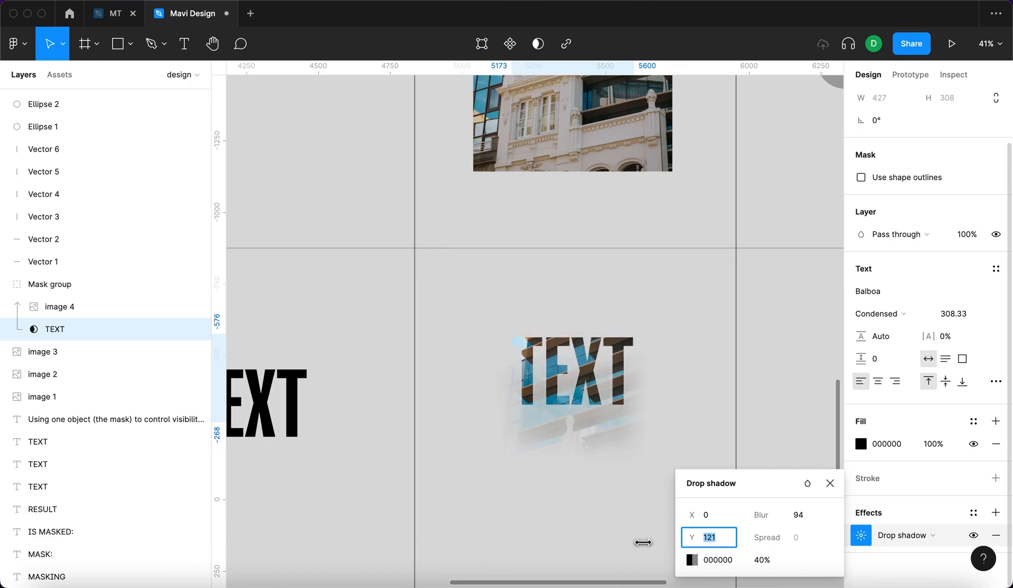
{"action": "left_click", "coordinate": [817, 433]}
{"action": "left_click", "coordinate": [817, 433]}
Review the original drop-shadow TEXT in the third Mask cell against the surrounding examples
{"action": "scroll", "coordinate": [817, 433], "scroll_direction": "down", "scroll_amount": 5}
{"action": "scroll", "coordinate": [817, 433], "scroll_direction": "right", "scroll_amount": 2}
{"action": "scroll", "coordinate": [816, 433], "scroll_direction": "up", "scroll_amount": 4}
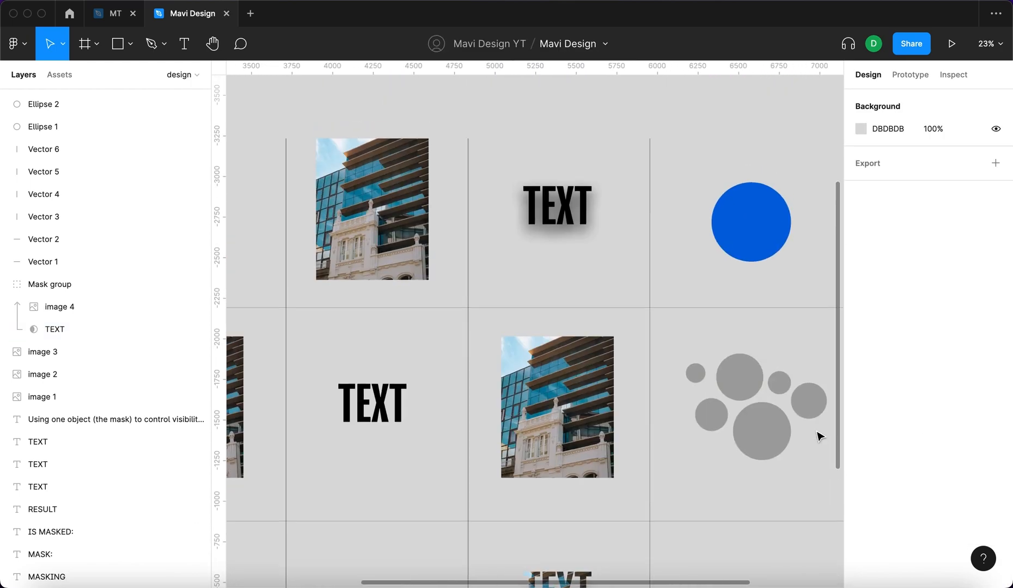
{"action": "left_click", "coordinate": [526, 197]}
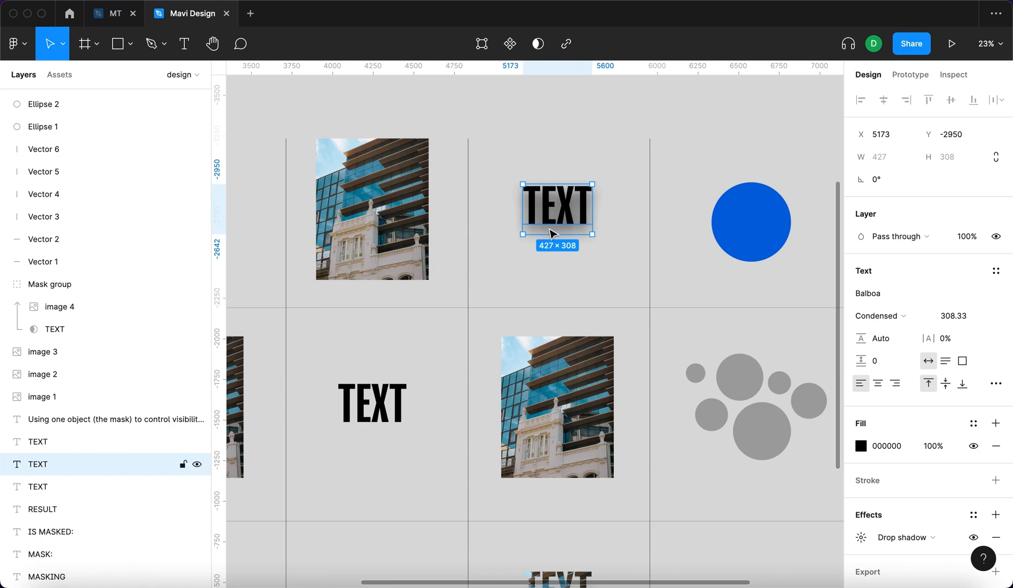
{"action": "left_click", "coordinate": [609, 229]}
{"action": "left_click", "coordinate": [548, 218]}
{"action": "scroll", "coordinate": [512, 219], "scroll_direction": "left", "scroll_amount": 3}
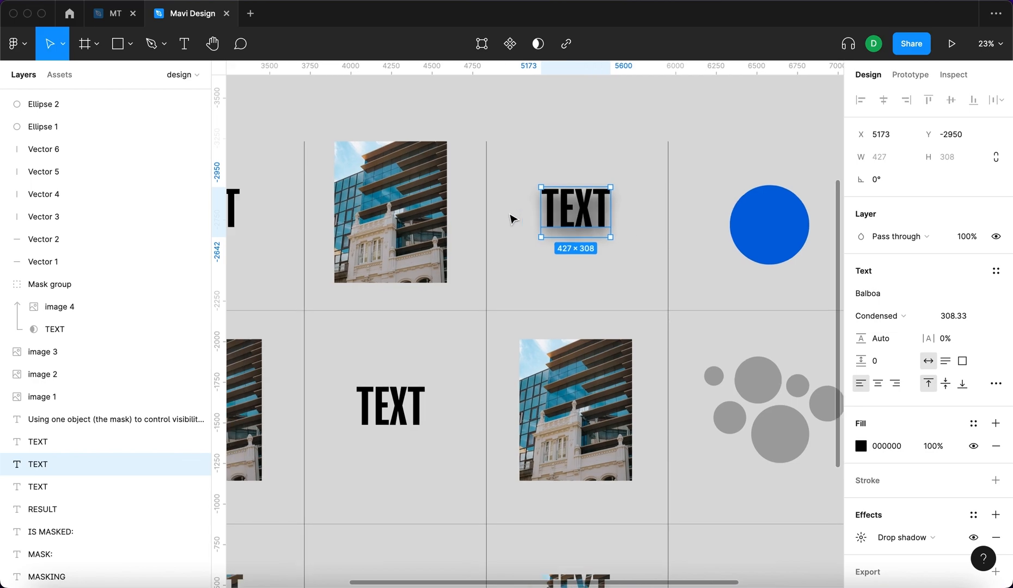
{"action": "left_click", "coordinate": [643, 277]}
Duplicate the fourth column's six grey circles into the fifth Mask cell and group the copies
{"action": "scroll", "coordinate": [643, 278], "scroll_direction": "down", "scroll_amount": 6}
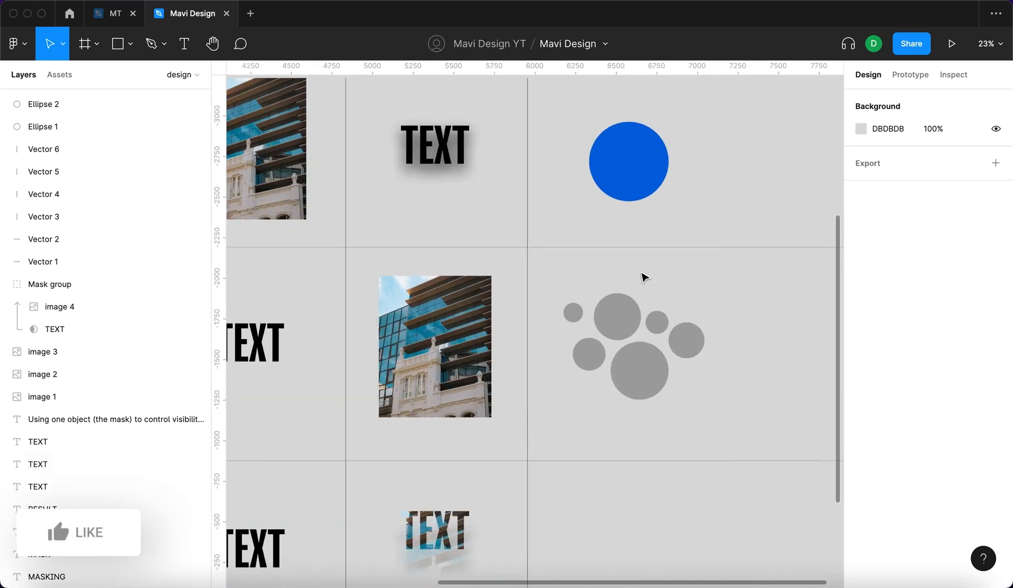
{"action": "scroll", "coordinate": [644, 278], "scroll_direction": "left", "scroll_amount": 2}
{"action": "left_click", "coordinate": [626, 312]}
{"action": "left_click", "coordinate": [724, 336]}
{"action": "scroll", "coordinate": [725, 338], "scroll_direction": "left", "scroll_amount": 3}
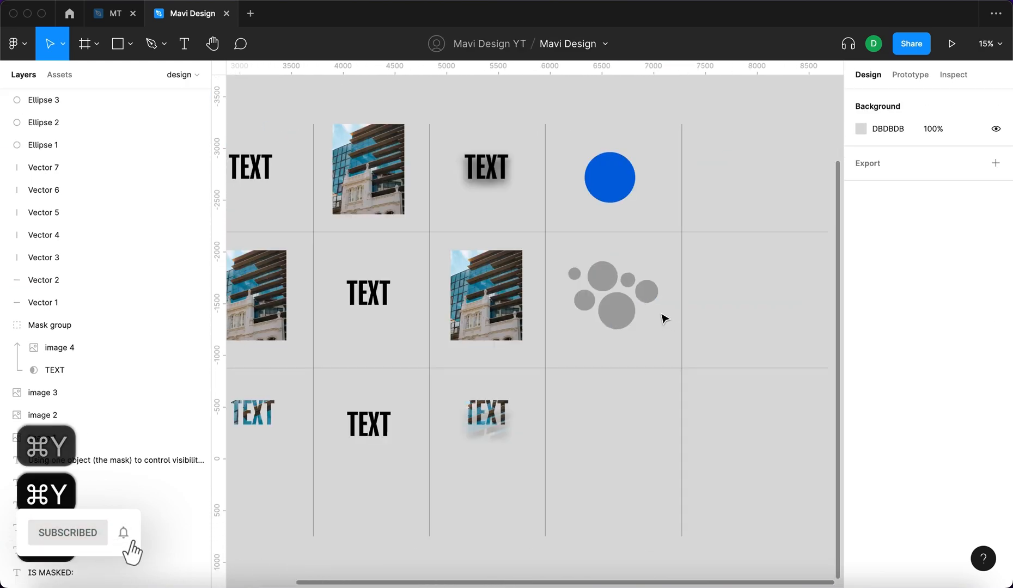
{"action": "left_click_drag", "start_coordinate": [656, 328], "coordinate": [572, 255]}
{"action": "left_click_drag", "start_coordinate": [606, 290], "coordinate": [768, 205]}
{"action": "key", "text": "super+g"}
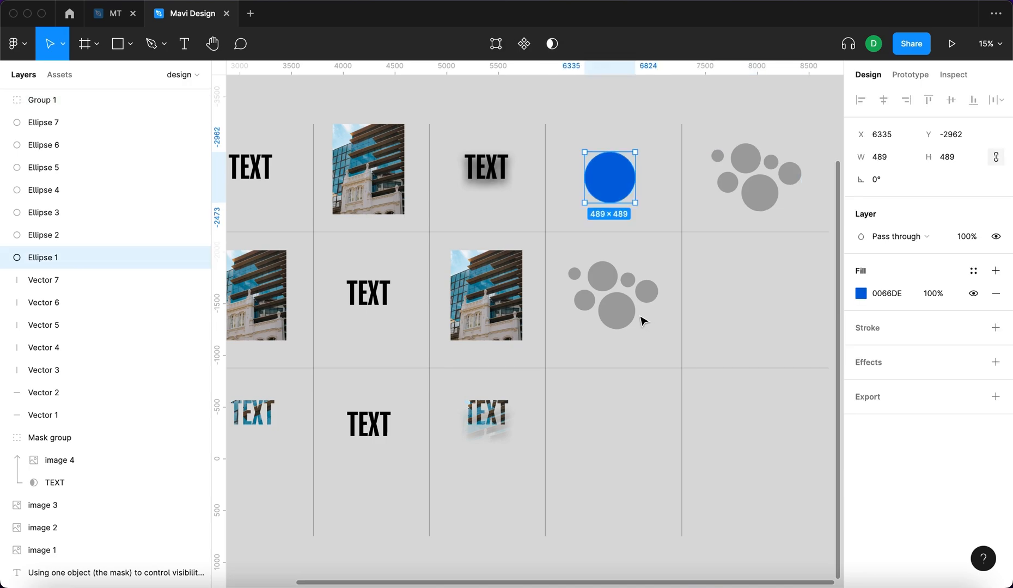
Duplicate the fourth column's grey circles and blue circle into the fourth Result cell so that they overlap
{"action": "left_click_drag", "start_coordinate": [666, 352], "coordinate": [568, 242]}
{"action": "left_click_drag", "start_coordinate": [604, 283], "coordinate": [603, 421]}
{"action": "left_click_drag", "start_coordinate": [610, 180], "coordinate": [614, 445]}
Mask the duplicated grey circles with the blue circle in the fourth Result cell
{"action": "scroll", "coordinate": [627, 477], "scroll_direction": "up", "scroll_amount": 5}
{"action": "left_click_drag", "start_coordinate": [719, 476], "coordinate": [482, 282]}
{"action": "left_click", "coordinate": [529, 44]}
{"action": "left_click", "coordinate": [675, 450]}
Select the blue circle mask inside the fourth Result group and compare it with the source shapes above
{"action": "double_click", "coordinate": [604, 352]}
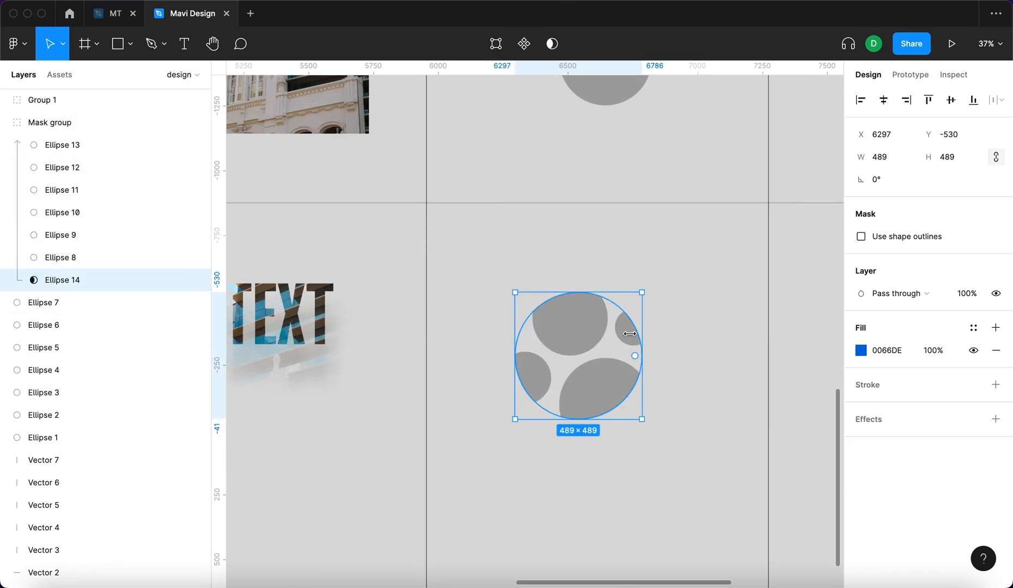
{"action": "scroll", "coordinate": [607, 258], "scroll_direction": "up", "scroll_amount": 5}
{"action": "scroll", "coordinate": [584, 418], "scroll_direction": "down", "scroll_amount": 5}
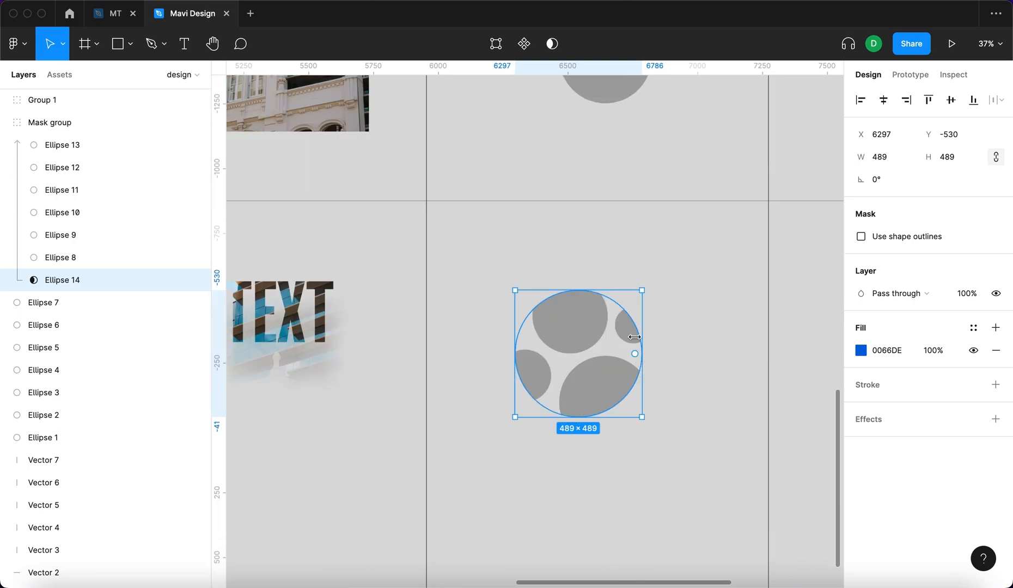
{"action": "scroll", "coordinate": [634, 338], "scroll_direction": "up", "scroll_amount": 5}
{"action": "scroll", "coordinate": [595, 236], "scroll_direction": "down", "scroll_amount": 5}
{"action": "scroll", "coordinate": [535, 285], "scroll_direction": "up", "scroll_amount": 1}
{"action": "scroll", "coordinate": [78, 236], "scroll_direction": "up", "scroll_amount": 1}
{"action": "scroll", "coordinate": [77, 236], "scroll_direction": "up", "scroll_amount": 1}
Examine the individual grey ellipse layers and the Ellipse 14 mask layer in the fourth Result's mask group
{"action": "left_click", "coordinate": [83, 216]}
{"action": "left_click", "coordinate": [83, 239]}
{"action": "left_click", "coordinate": [83, 277]}
{"action": "left_click", "coordinate": [74, 221]}
{"action": "left_click", "coordinate": [77, 324]}
{"action": "left_click", "coordinate": [74, 259]}
{"action": "left_click", "coordinate": [76, 280]}
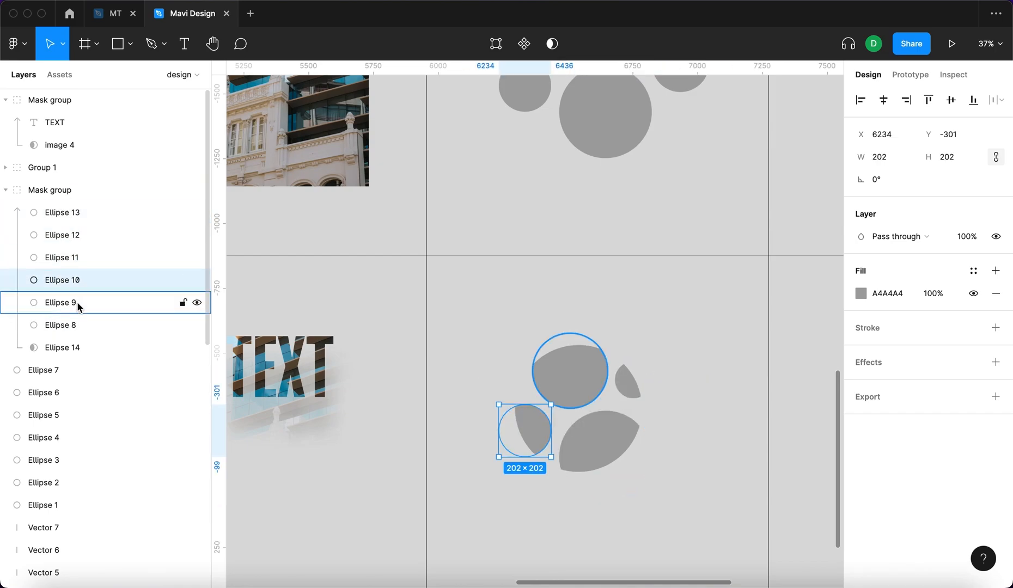
{"action": "left_click", "coordinate": [608, 410]}
{"action": "left_click", "coordinate": [98, 348]}
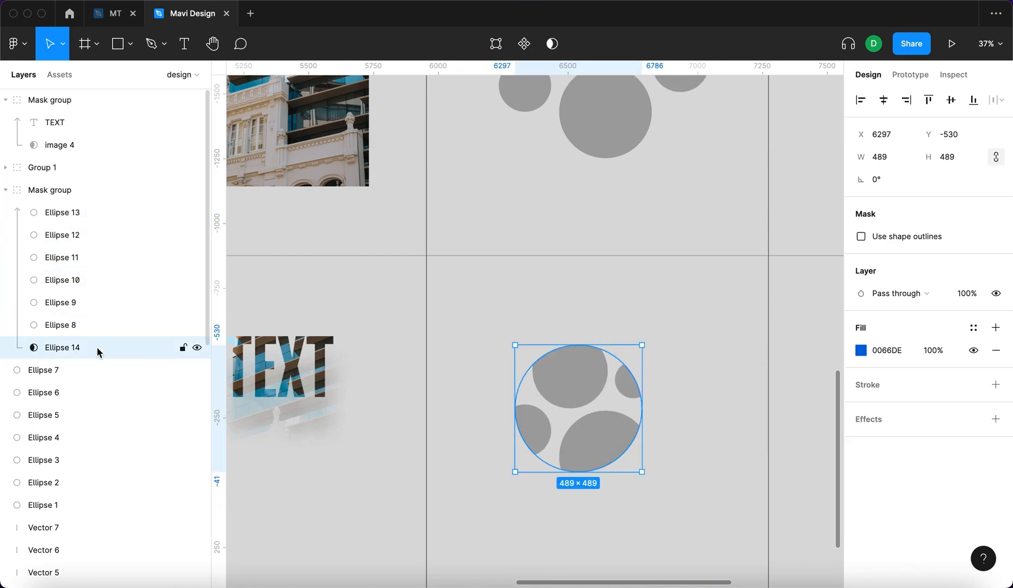
{"action": "left_click", "coordinate": [75, 323]}
{"action": "left_click", "coordinate": [717, 349]}
Duplicate the blue circle into the fifth Is Masked cell at X 7683, Y -1727, and select the grey circle group above it
{"action": "scroll", "coordinate": [716, 349], "scroll_direction": "down", "scroll_amount": 5}
{"action": "scroll", "coordinate": [714, 350], "scroll_direction": "right", "scroll_amount": 4}
{"action": "left_click", "coordinate": [596, 161]}
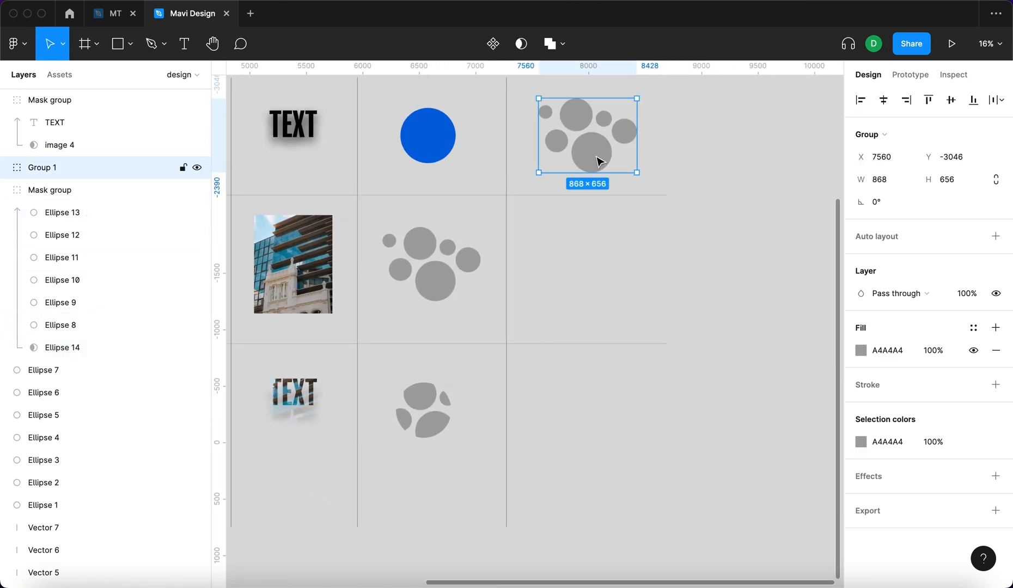
{"action": "left_click_drag", "start_coordinate": [437, 142], "coordinate": [584, 268]}
{"action": "left_click", "coordinate": [604, 163]}
{"action": "left_click", "coordinate": [766, 267]}
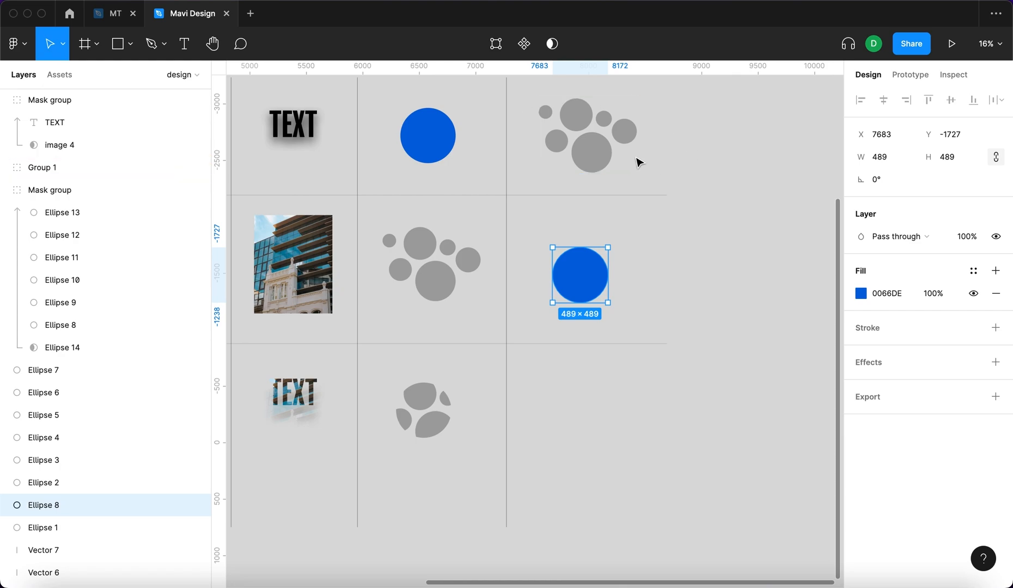
{"action": "left_click", "coordinate": [623, 163]}
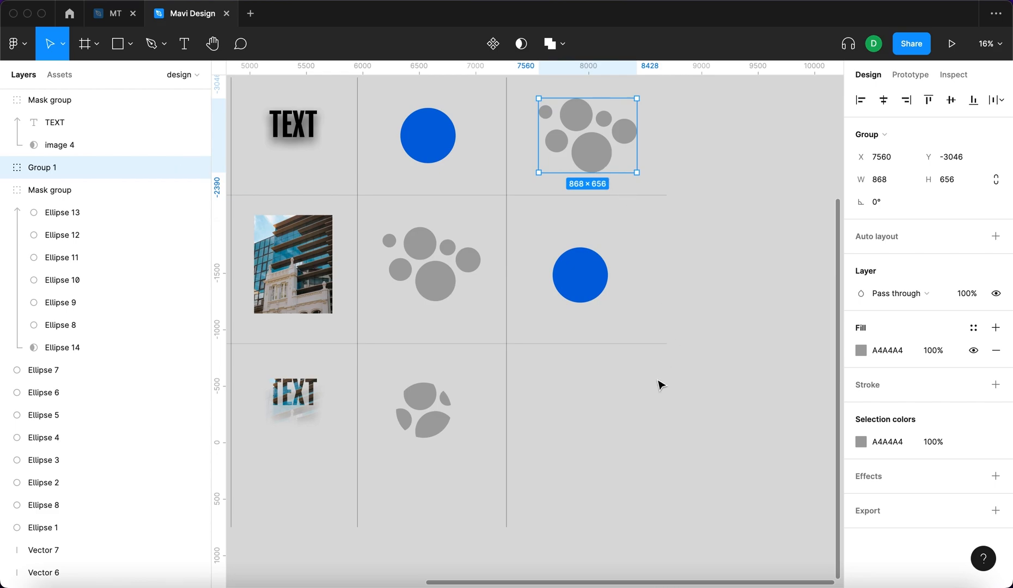
Duplicate the grey circle group and the blue circle into the fifth Result cell, placing the blue circle at X 7718, Y -452
{"action": "left_click", "coordinate": [583, 285], "text": "shift"}
{"action": "left_click_drag", "start_coordinate": [604, 154], "coordinate": [605, 441]}
{"action": "left_click", "coordinate": [691, 466]}
{"action": "left_click_drag", "start_coordinate": [586, 565], "coordinate": [592, 426]}
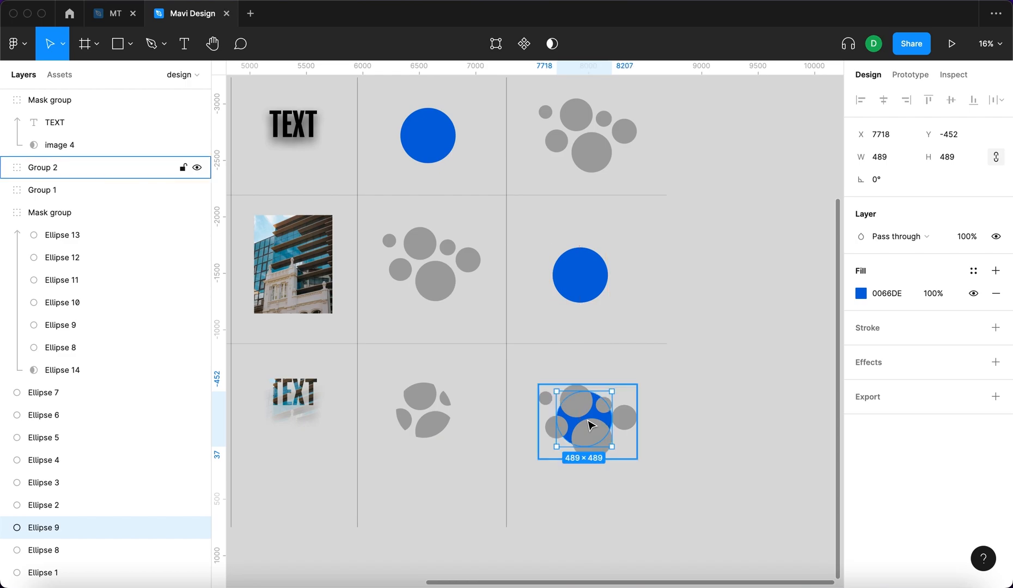
Bring the duplicated blue circle in front of the grey circle group and mask it with that group, positioning the mask group at X 7560, Y -530
{"action": "key", "text": "bracketright"}
{"action": "left_click", "coordinate": [667, 451]}
{"action": "left_click_drag", "start_coordinate": [675, 473], "coordinate": [524, 368]}
{"action": "left_click", "coordinate": [523, 44]}
{"action": "left_click", "coordinate": [699, 452]}
{"action": "left_click", "coordinate": [586, 430]}
{"action": "mouse_move", "coordinate": [585, 430]}
{"action": "left_mouse_down"}
{"action": "mouse_move", "coordinate": [573, 422]}
{"action": "mouse_move", "coordinate": [600, 425]}
{"action": "left_mouse_up"}
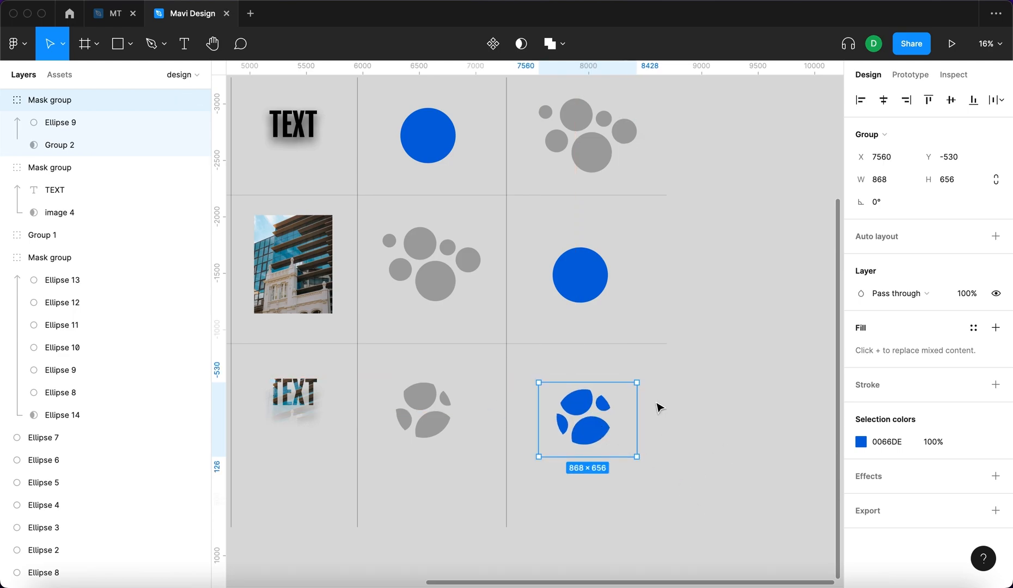
Compare the fifth Result's mask group and its Group 2 mask layer with the grey circle group and blue circle in the Mask row
{"action": "left_click", "coordinate": [599, 152]}
{"action": "left_click", "coordinate": [87, 147]}
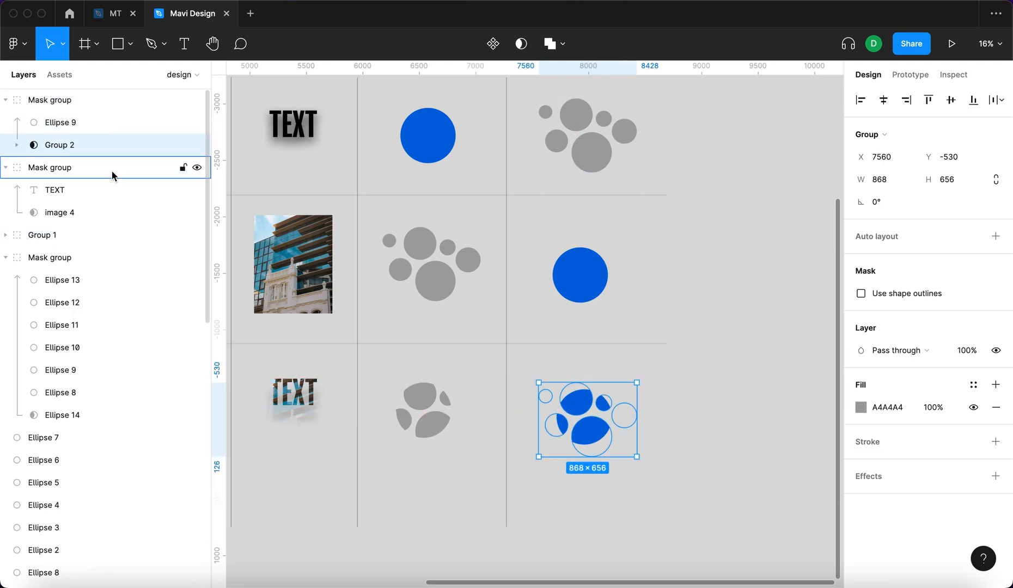
{"action": "left_click", "coordinate": [597, 158]}
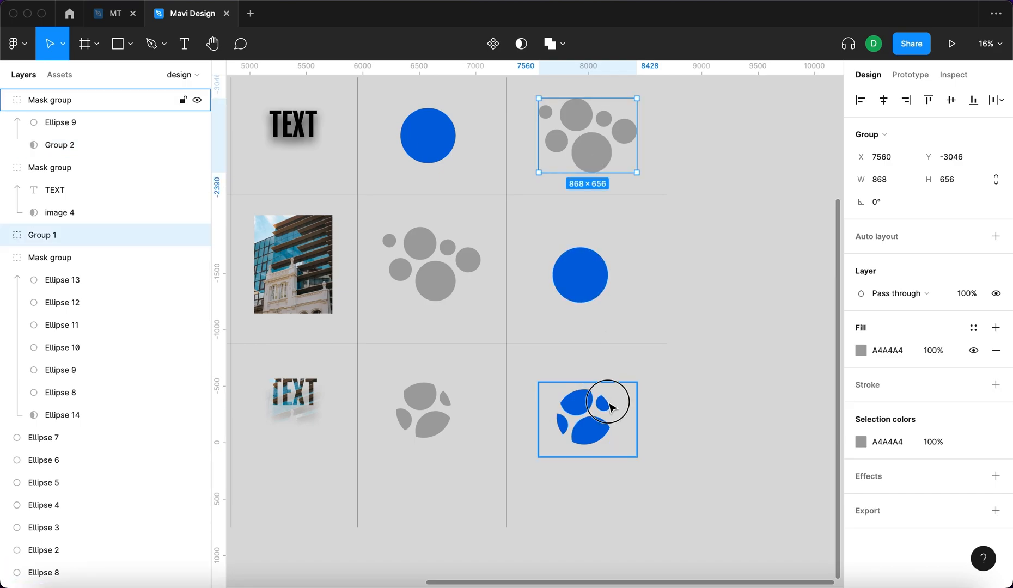
{"action": "left_click", "coordinate": [607, 405]}
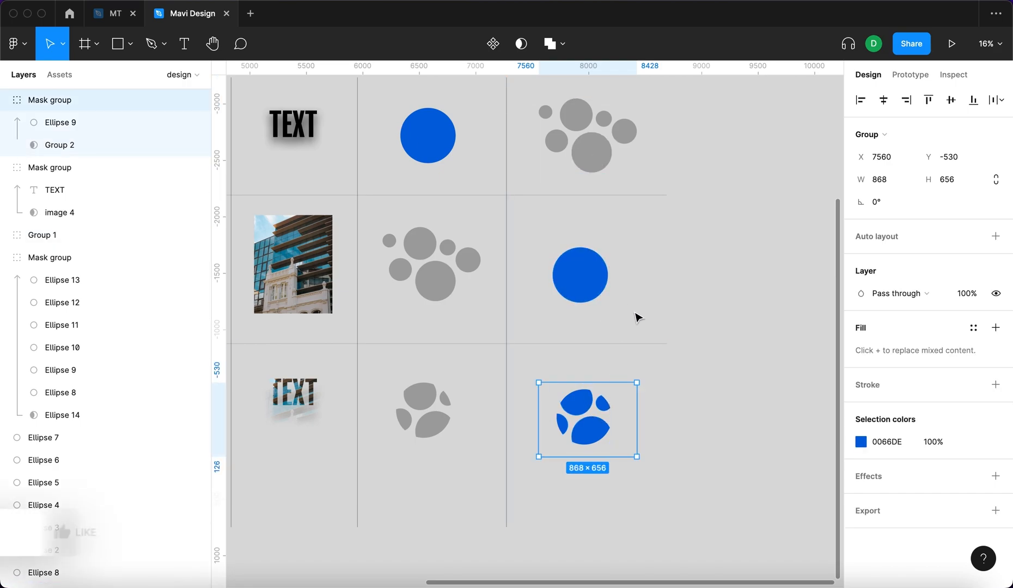
{"action": "left_click", "coordinate": [439, 147]}
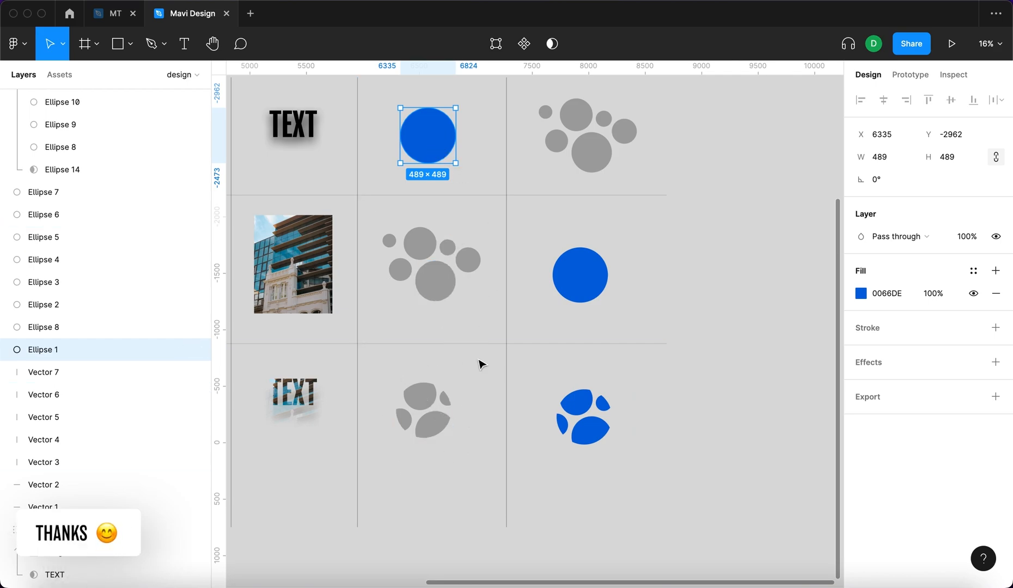
Reposition the fifth Result's mask group within its cell to X 7595, Y -576
{"action": "left_click", "coordinate": [588, 444]}
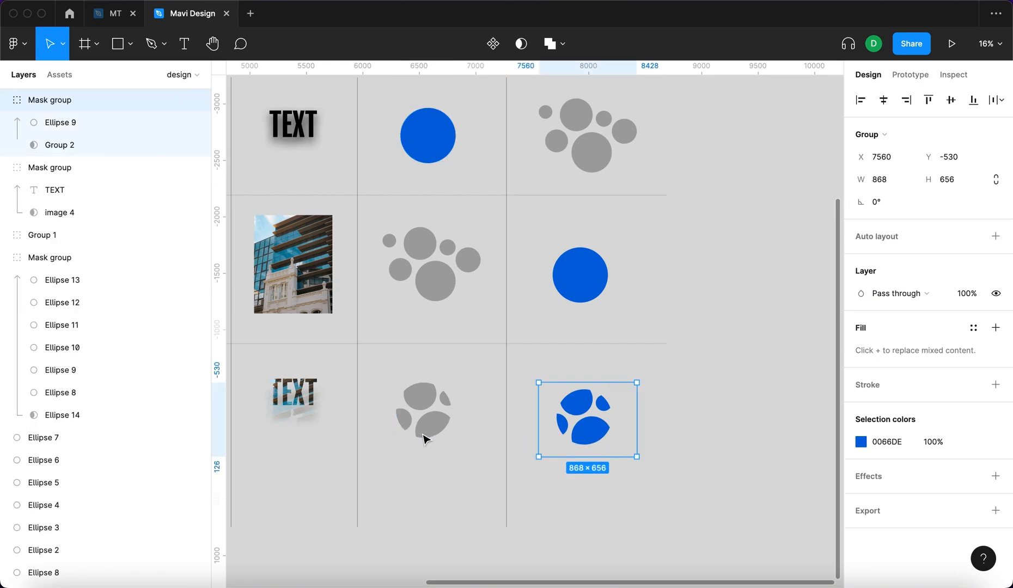
{"action": "left_click", "coordinate": [422, 435]}
{"action": "left_click_drag", "start_coordinate": [582, 438], "coordinate": [586, 434]}
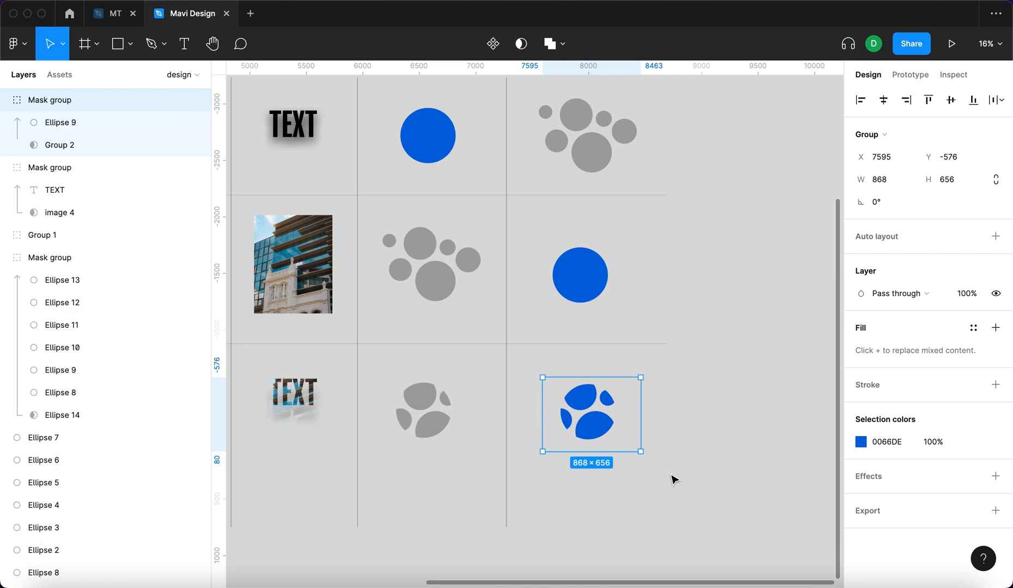
Draw a 675 × 591 rectangle with fill 707070 below the masking table at X 4925, Y 1269
{"action": "scroll", "coordinate": [474, 269], "scroll_direction": "left", "scroll_amount": 3}
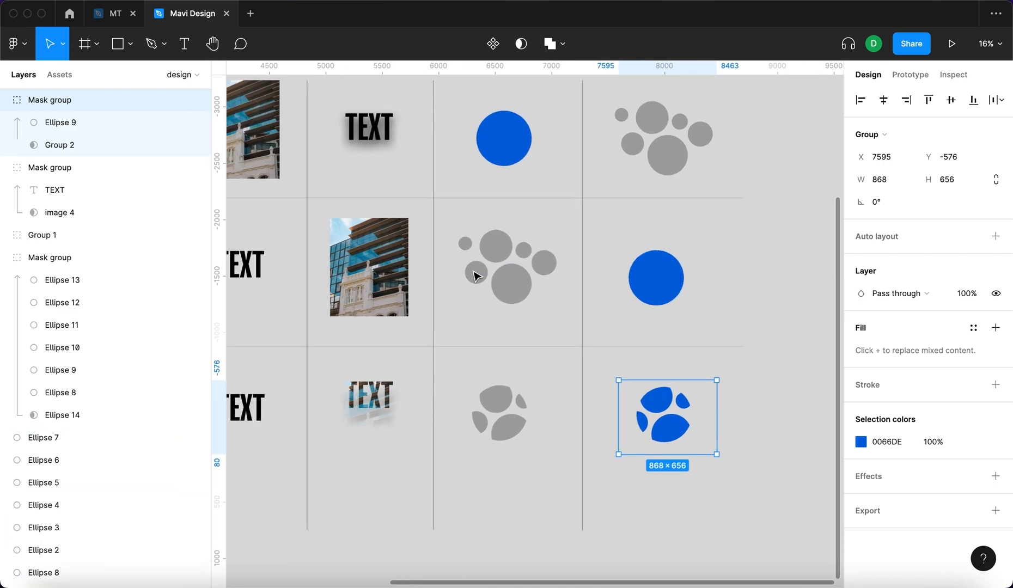
{"action": "scroll", "coordinate": [643, 150], "scroll_direction": "down", "scroll_amount": 5}
{"action": "left_click", "coordinate": [612, 450]}
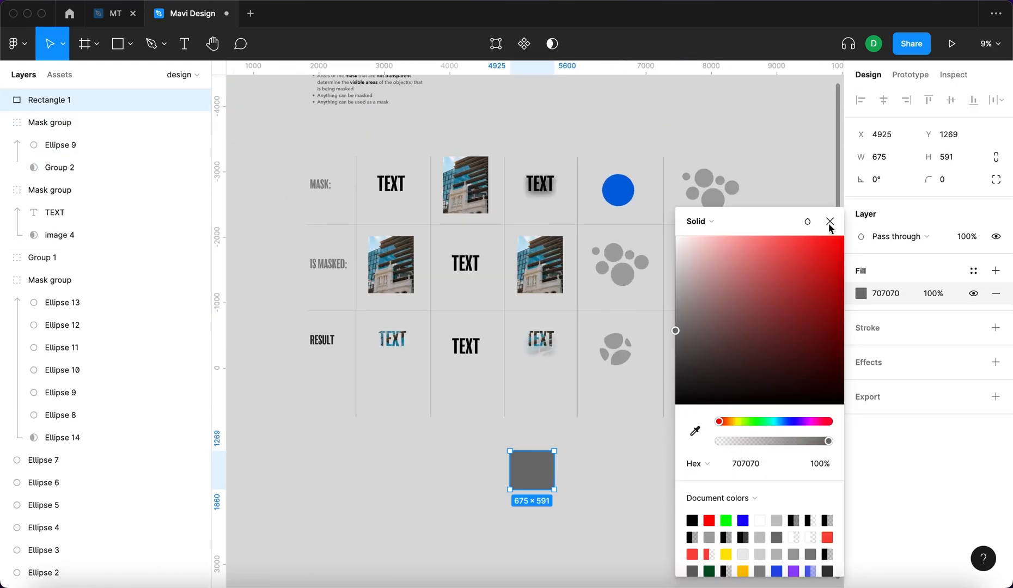
{"action": "key", "text": "Escape"}
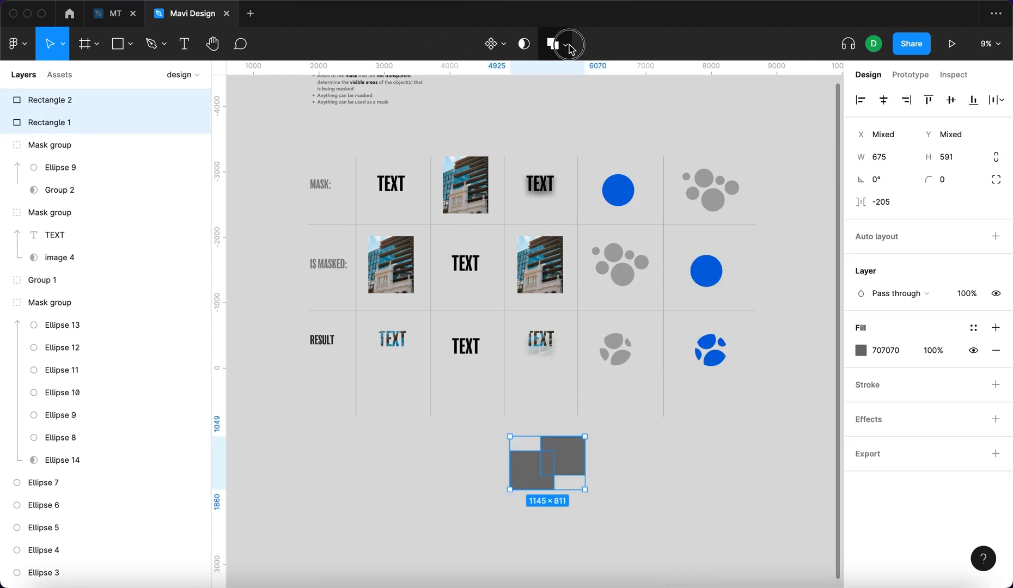
Subtract an overlapping duplicate rectangle from the grey rectangle and move the combined shape above the table's fifth column to X 8693, Y -3823
{"action": "left_click", "coordinate": [567, 46]}
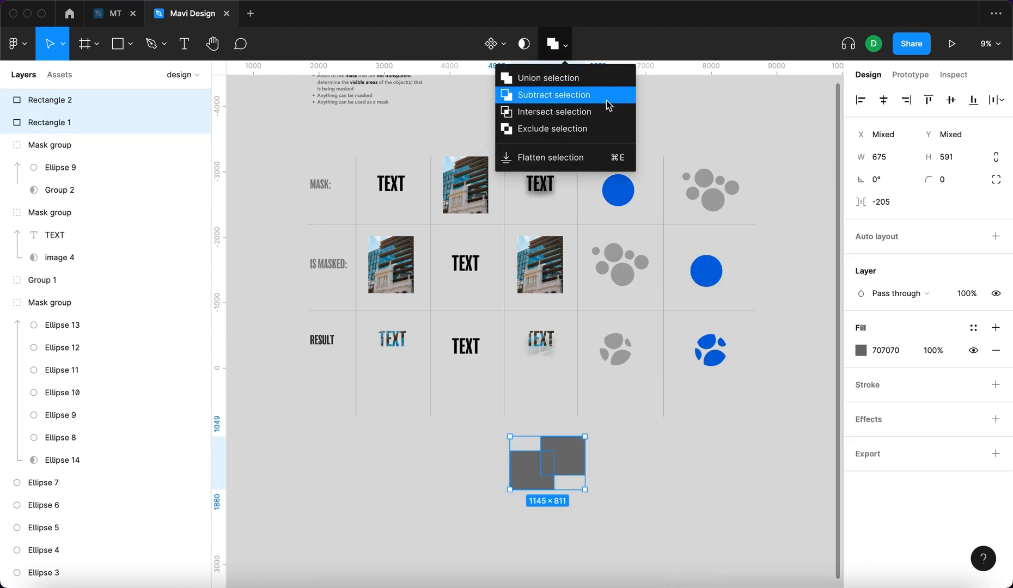
{"action": "left_click", "coordinate": [599, 97]}
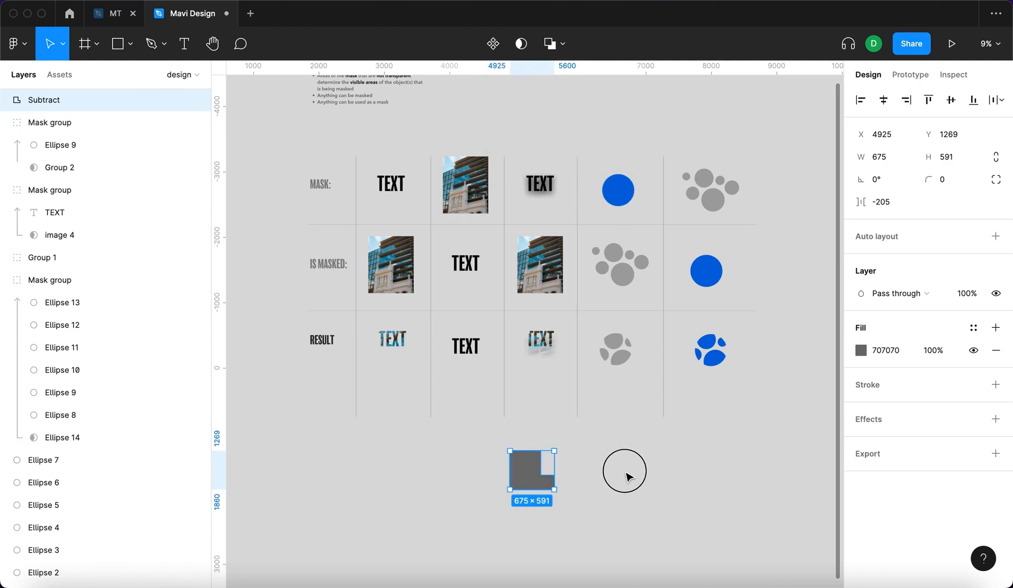
{"action": "left_click", "coordinate": [624, 471]}
{"action": "left_click_drag", "start_coordinate": [522, 482], "coordinate": [764, 120]}
{"action": "left_click", "coordinate": [799, 198]}
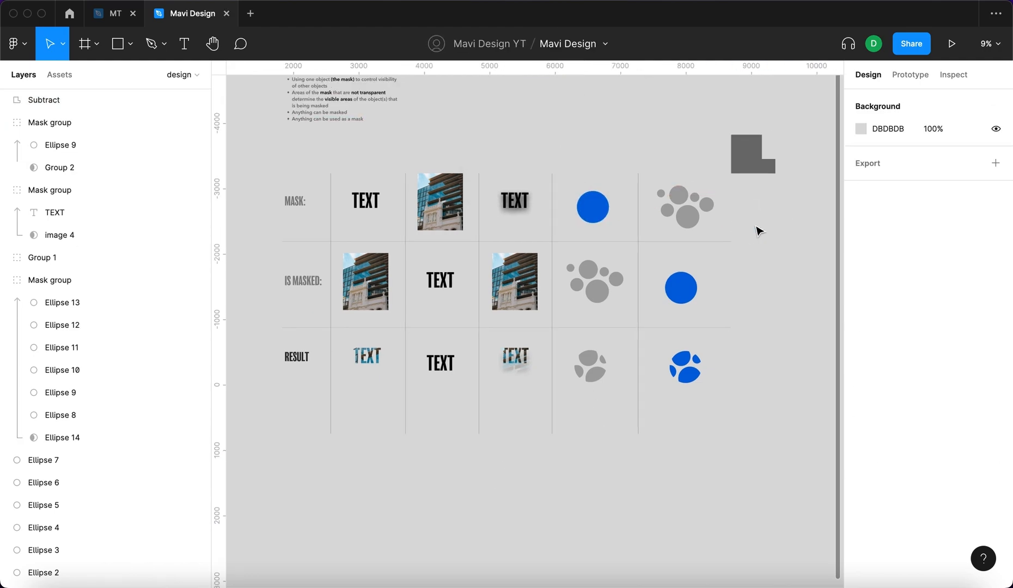
Review the available boolean operations for the subtracted shape and look over the Masking notes and the example table
{"action": "left_click", "coordinate": [745, 139]}
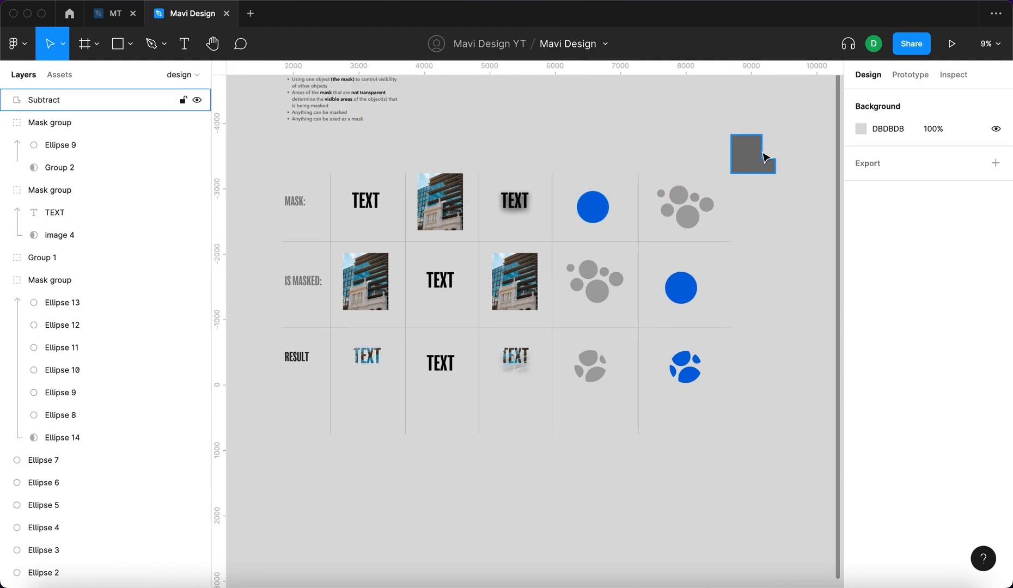
{"action": "left_click", "coordinate": [553, 45]}
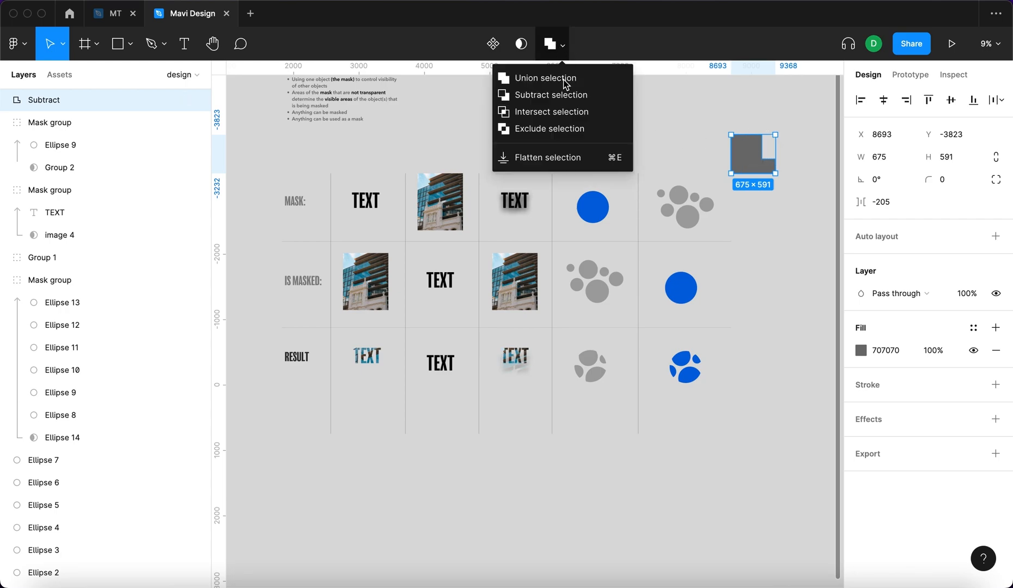
{"action": "left_click", "coordinate": [769, 124]}
{"action": "left_click", "coordinate": [757, 166]}
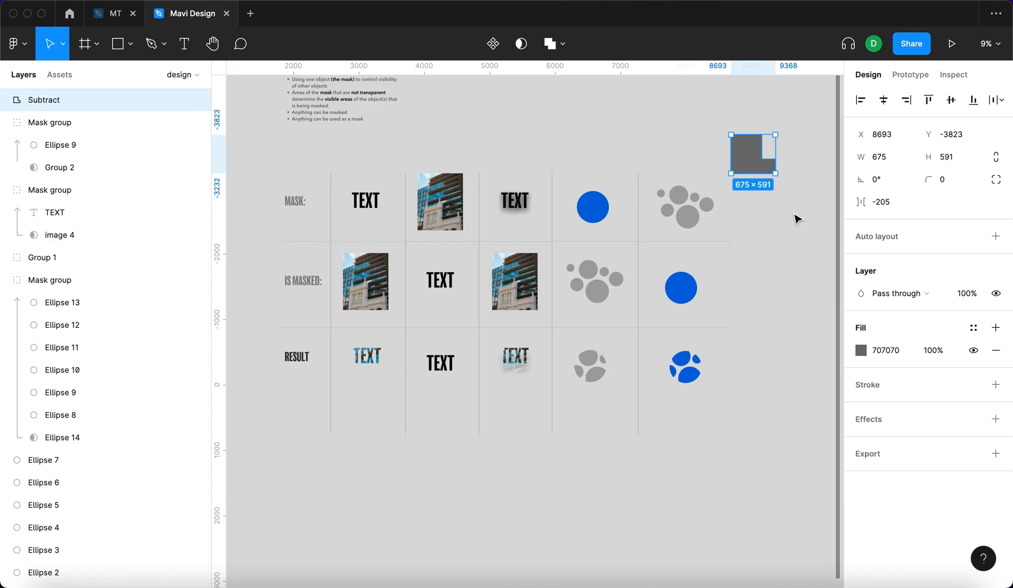
{"action": "left_click", "coordinate": [797, 219]}
{"action": "scroll", "coordinate": [314, 141], "scroll_direction": "up", "scroll_amount": 5}
{"action": "scroll", "coordinate": [383, 193], "scroll_direction": "down", "scroll_amount": 5}
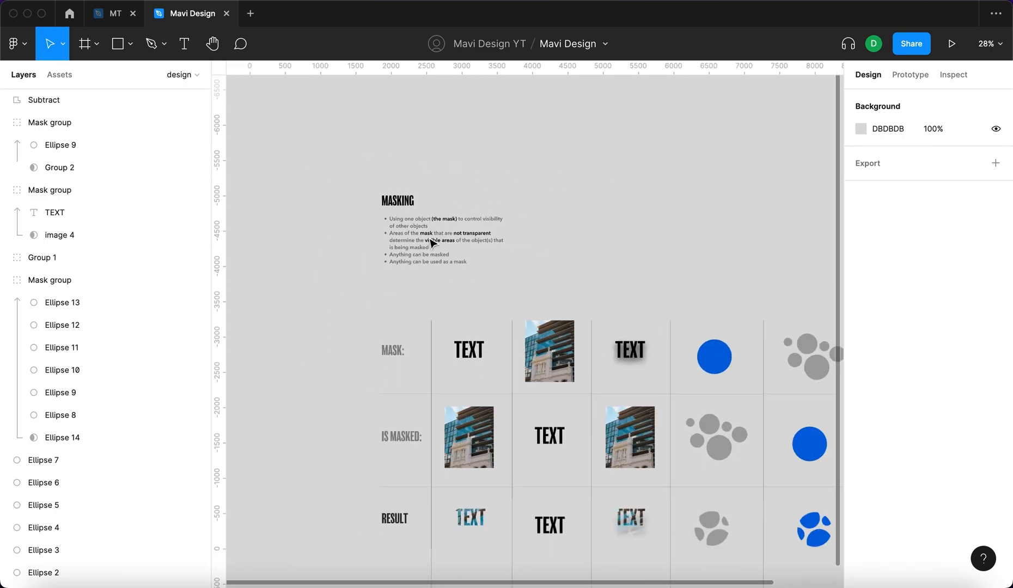